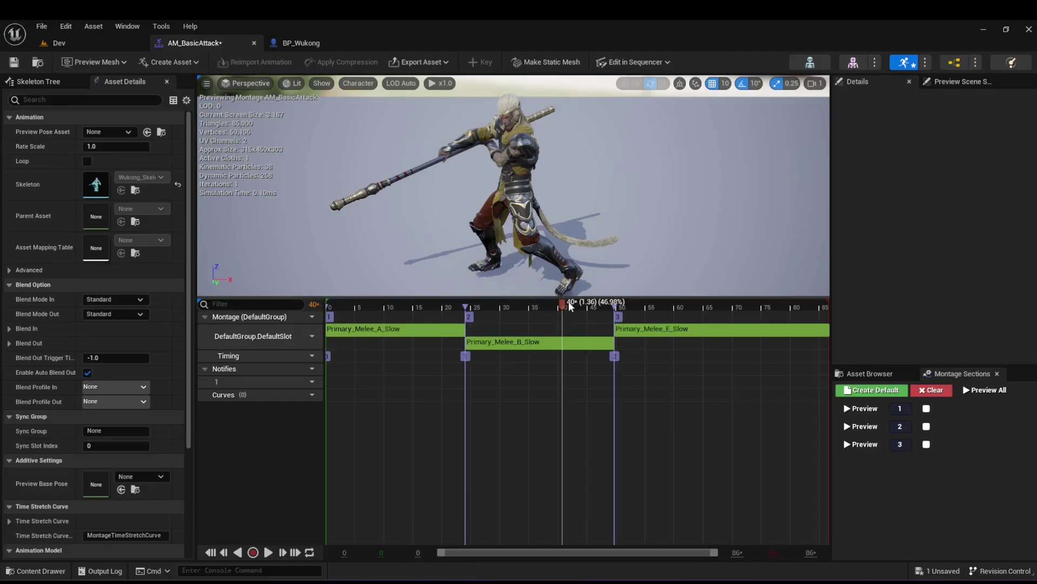
- Add a second notify track to AM_BasicAttack named 'Sound Effects'
drag(555, 306, 510, 350)
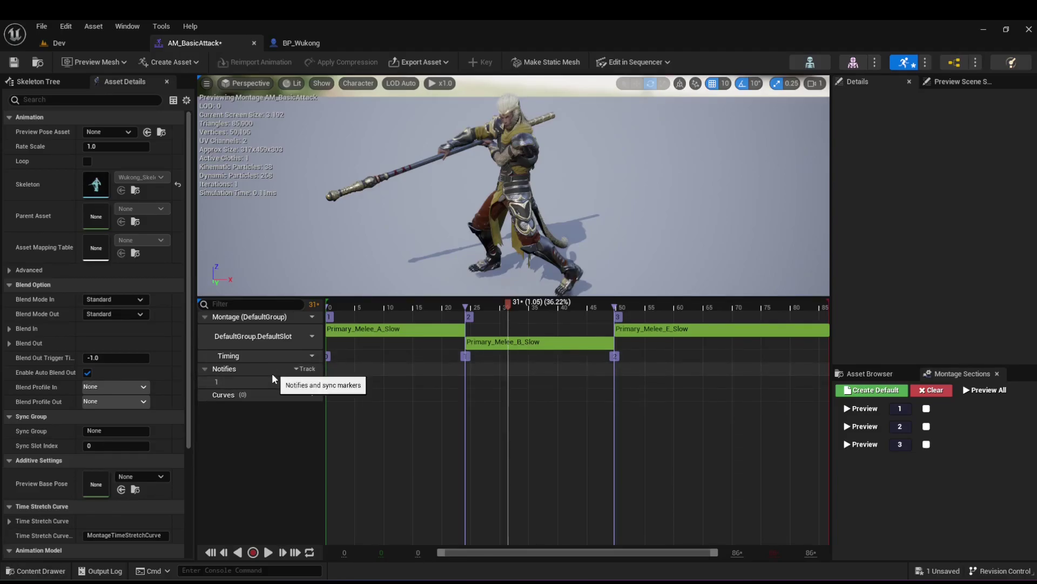
click(305, 368)
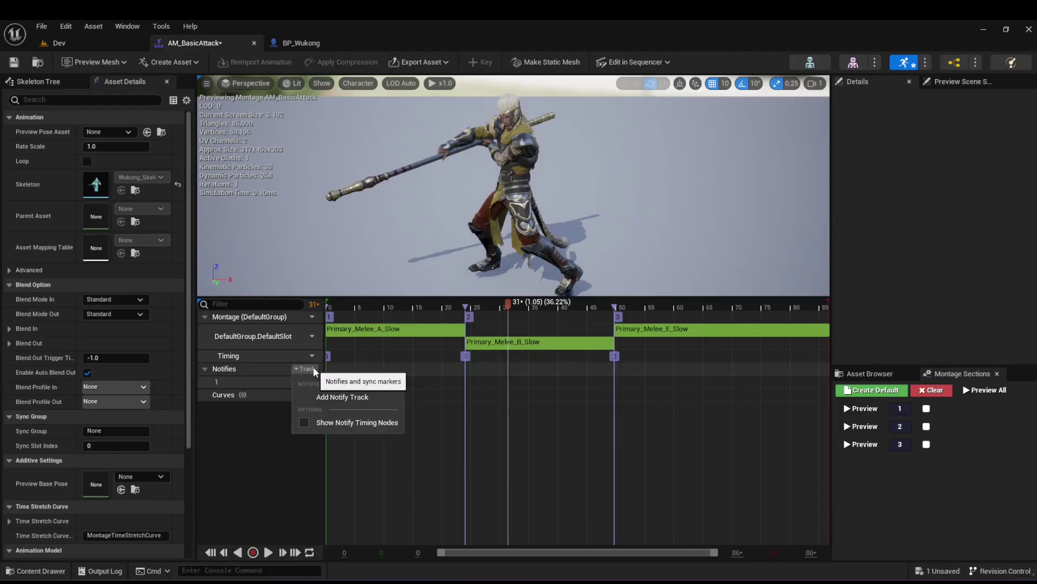
click(349, 398)
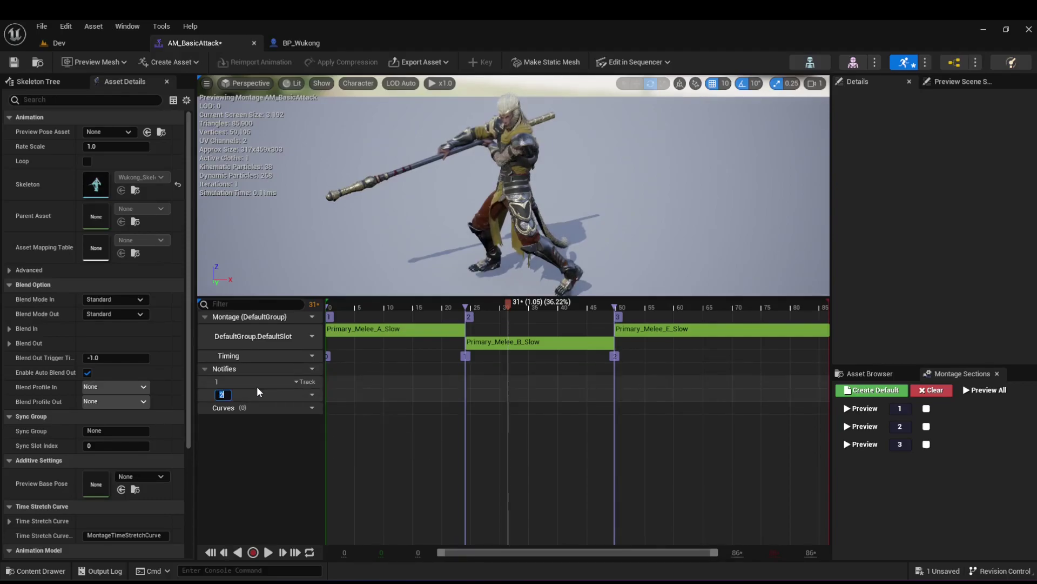
text(Sound Effects)
key(Return)
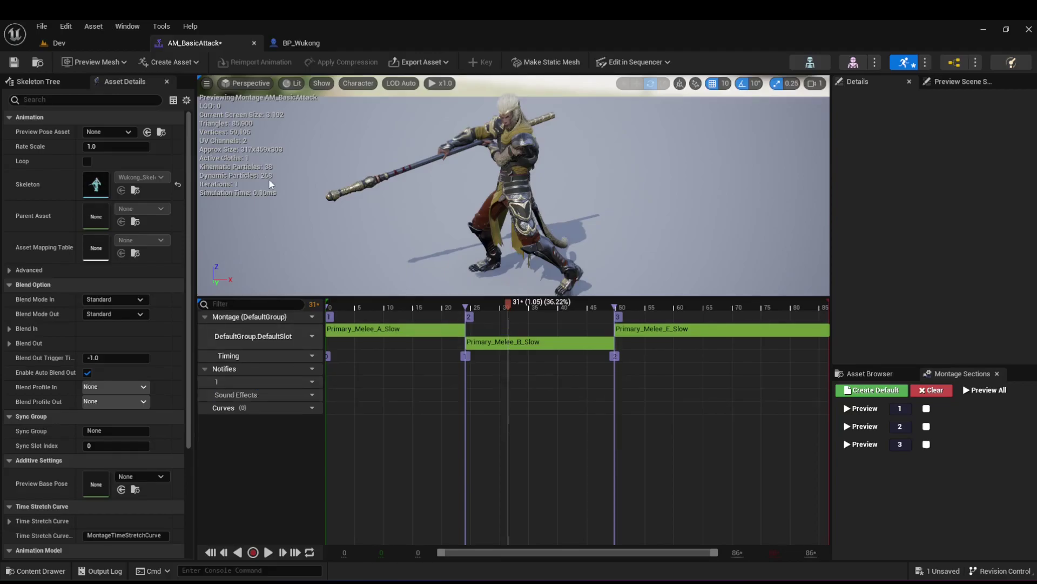
- Place a Play Sound notify on the Sound Effects track at about 1.016 seconds and select it
right_click(503, 400)
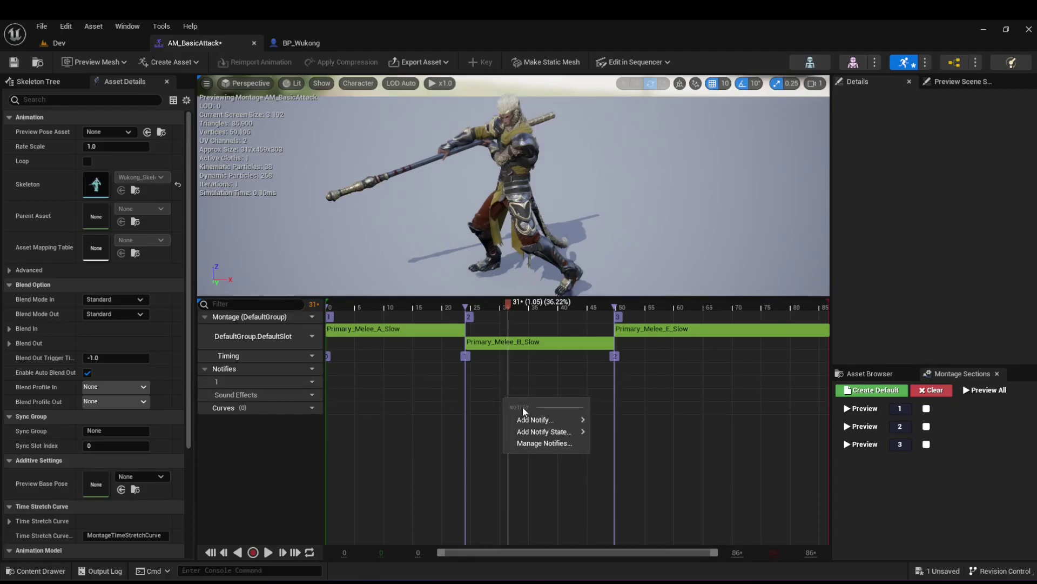
mouse_move(538, 425)
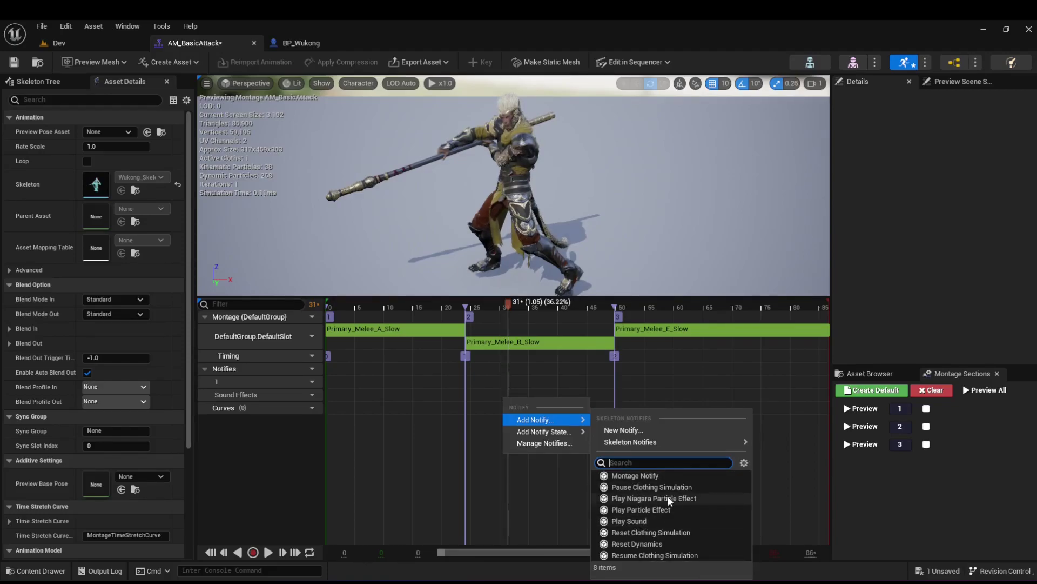
click(634, 521)
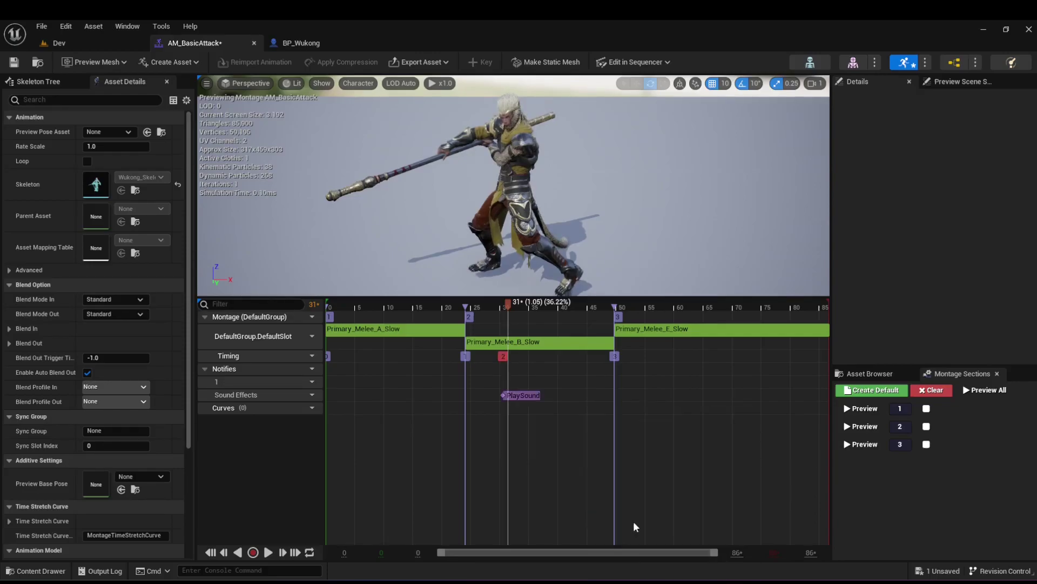
drag(510, 304, 506, 305)
click(530, 395)
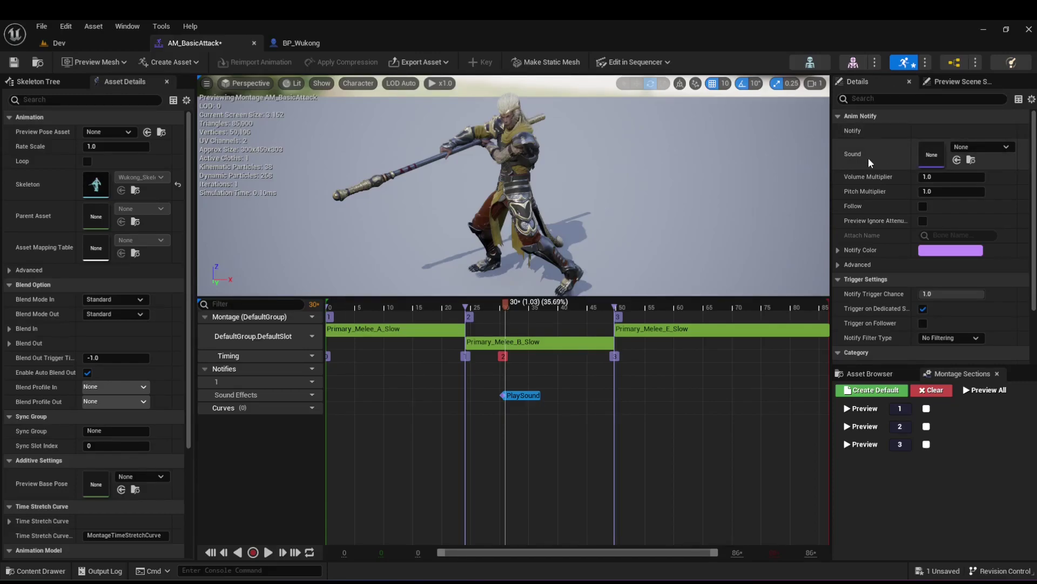
- Set the notify's Sound to Wukong_Ability_LMB_Engage and its Volume Multiplier to 0.25
click(976, 148)
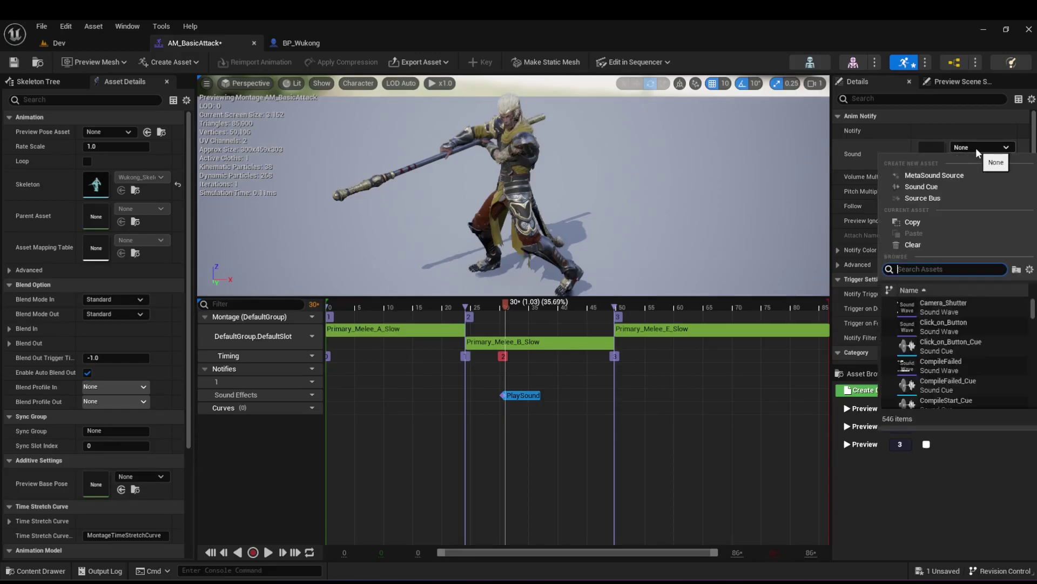
text(wukong)
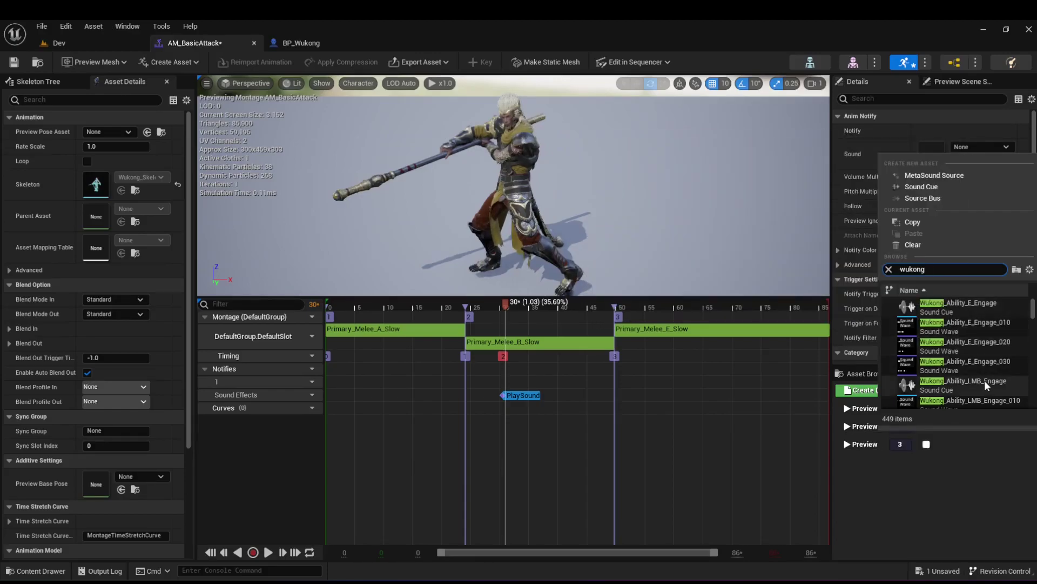
click(975, 380)
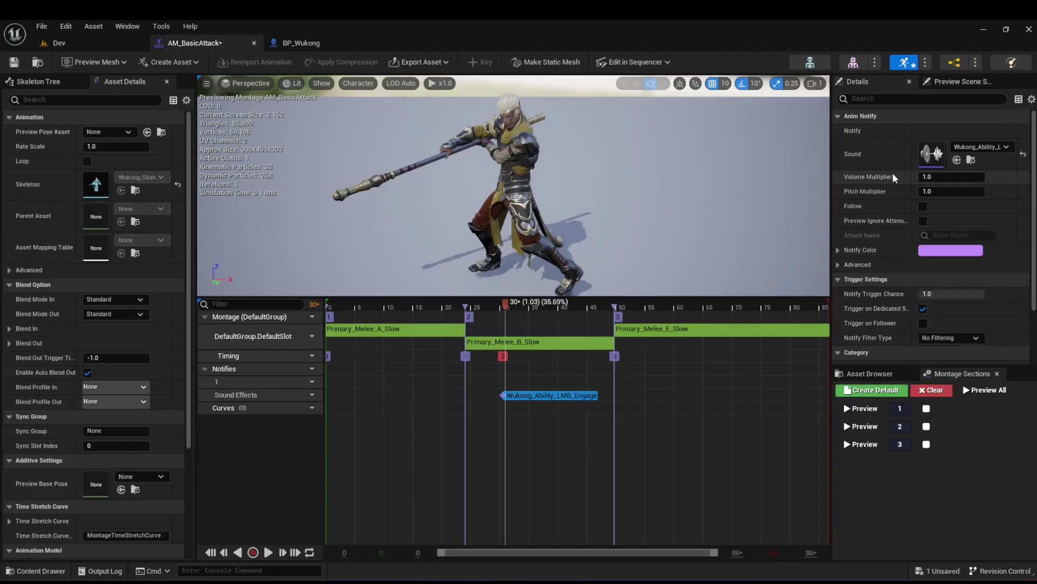
click(932, 178)
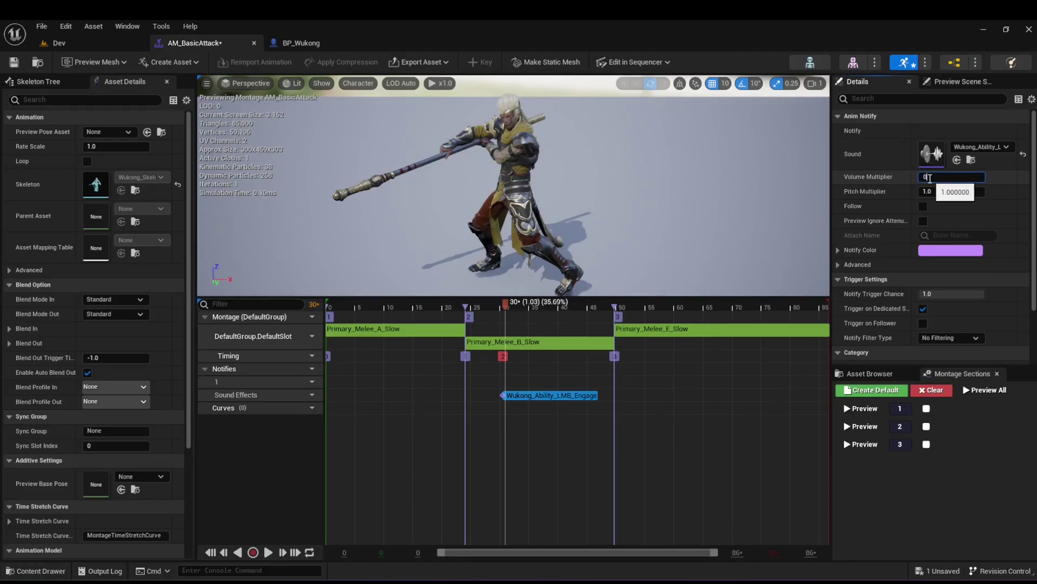
text(0.25)
key(Return)
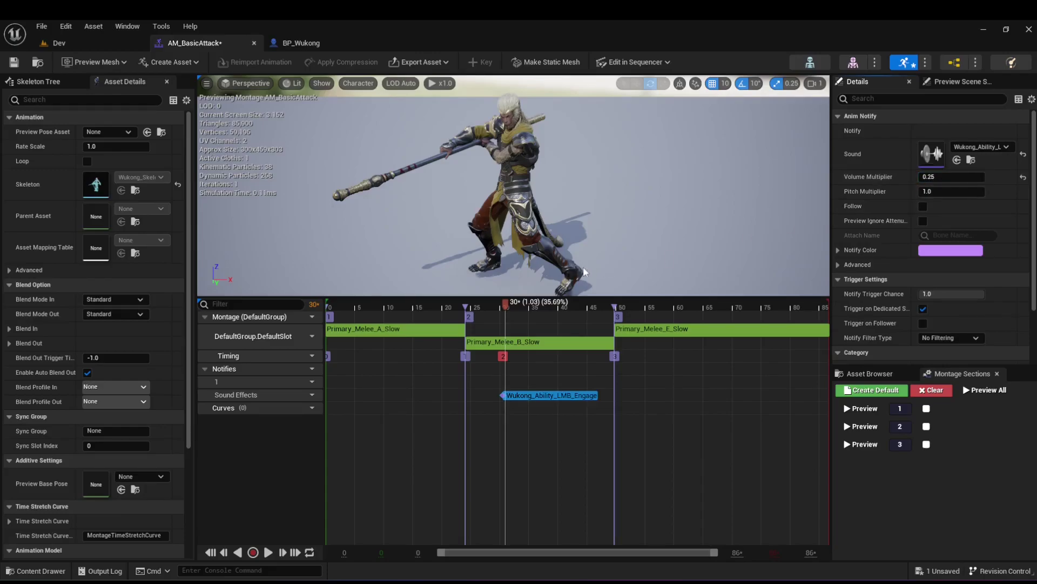
drag(507, 305, 550, 328)
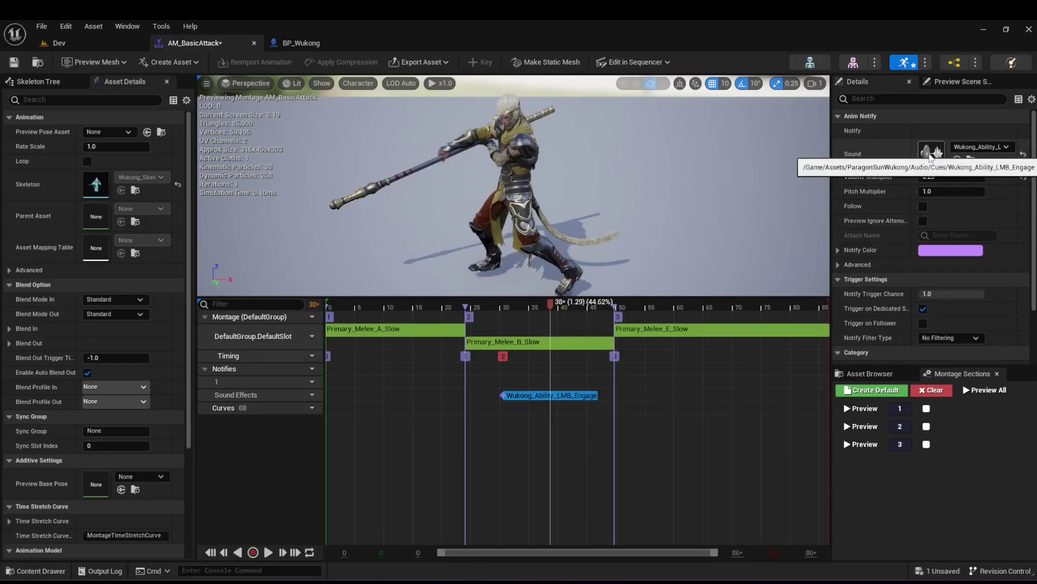
- Change the notify's sound to Wukong_Ability_E_Engage_010
click(980, 147)
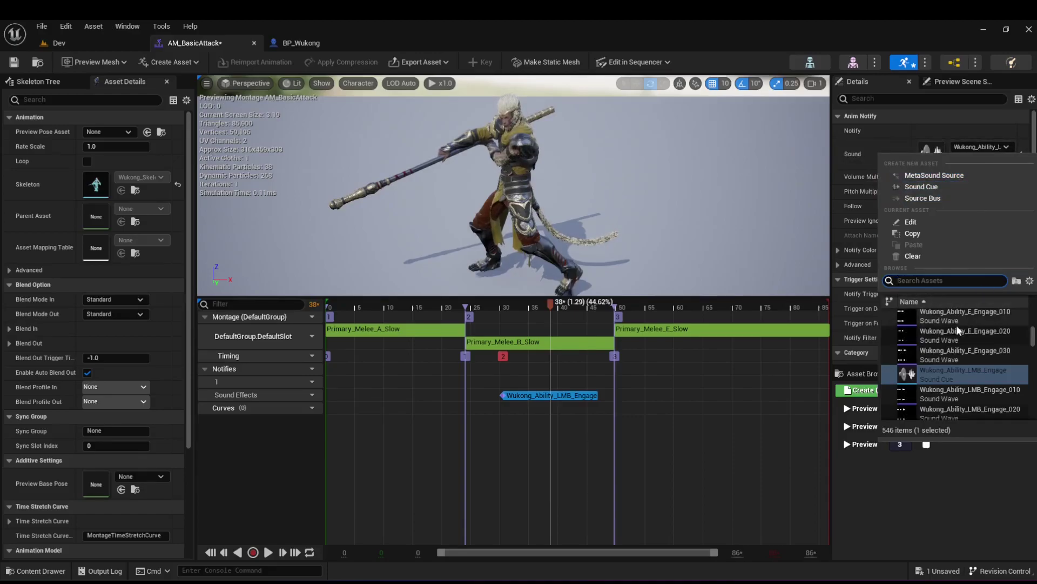
scroll(958, 326, up, 1)
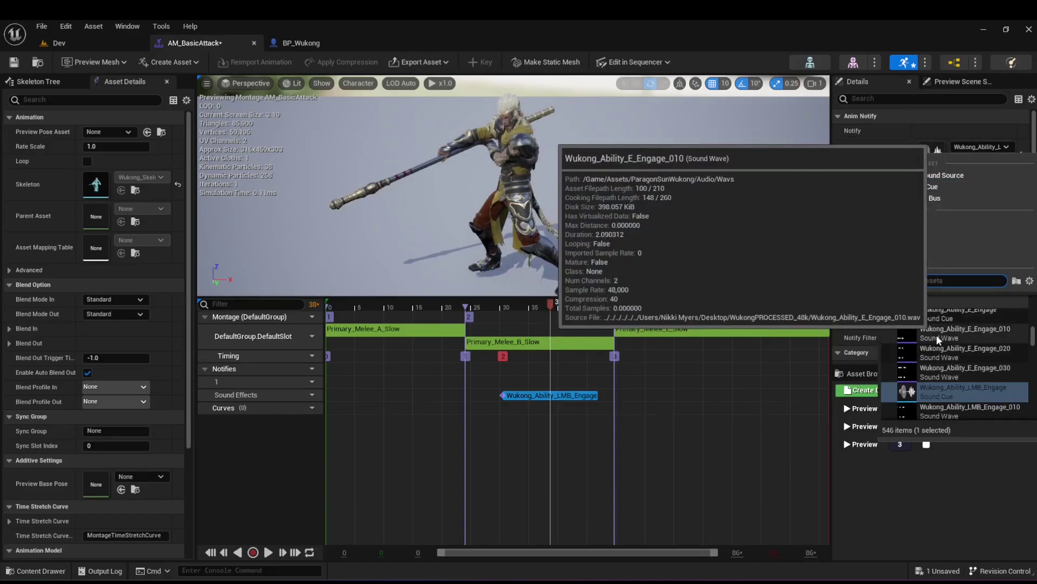
click(937, 338)
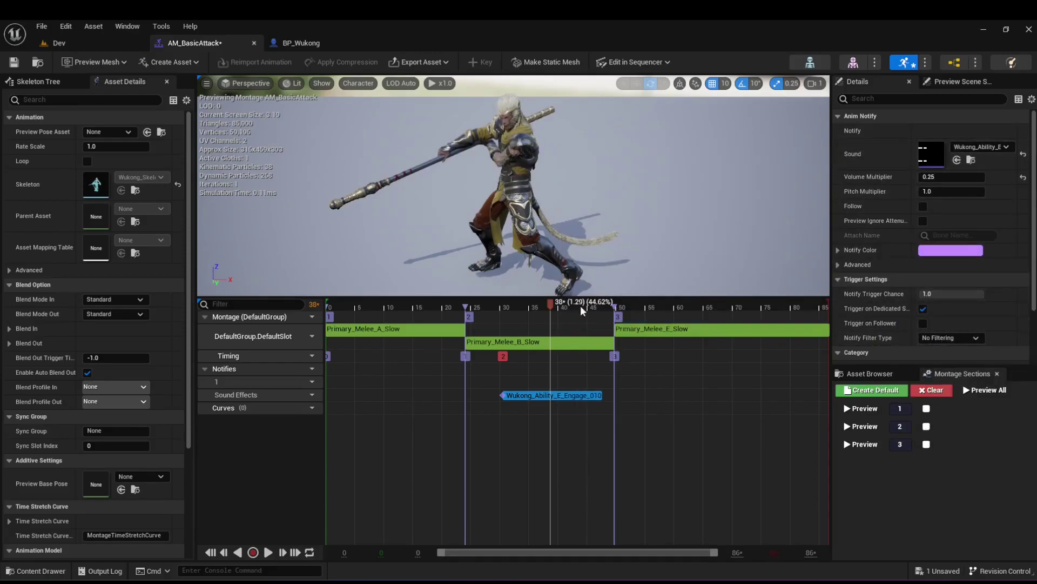
drag(546, 304, 556, 328)
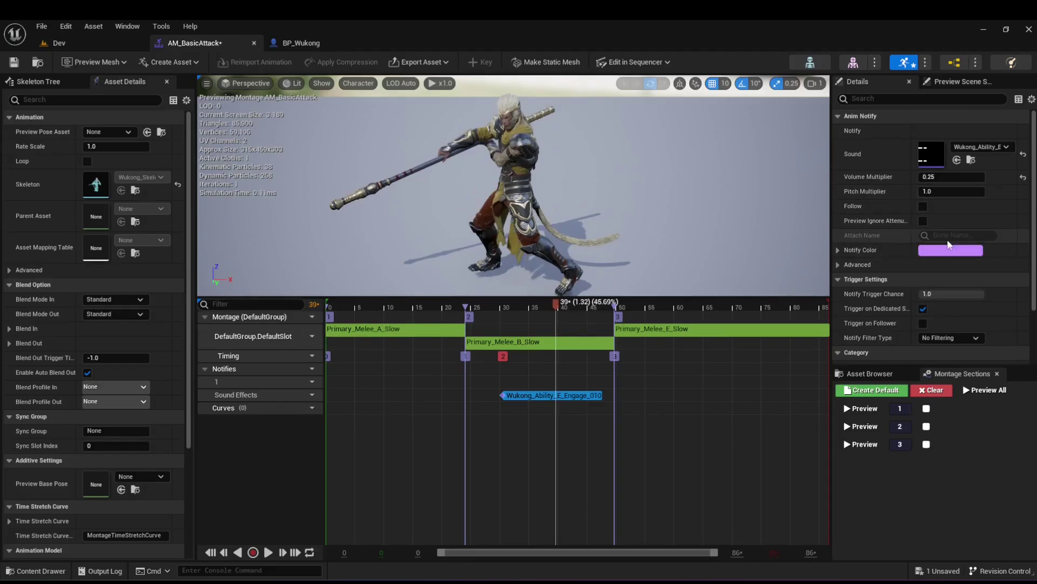
- Lower the Volume Multiplier to 0.1 and move the notify slightly earlier, to 1 second
click(929, 176)
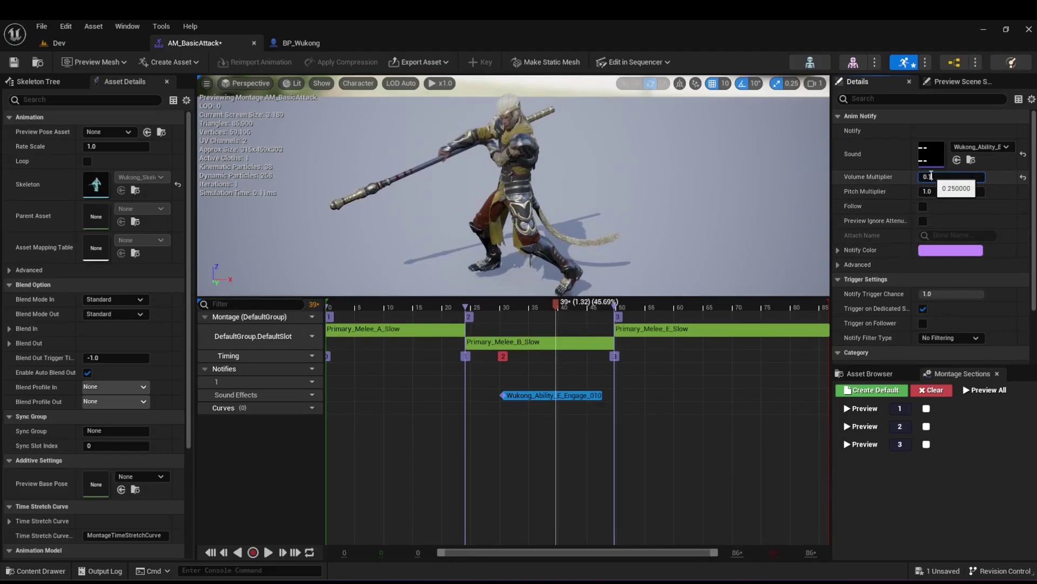
text(0.1)
key(Return)
drag(556, 305, 511, 332)
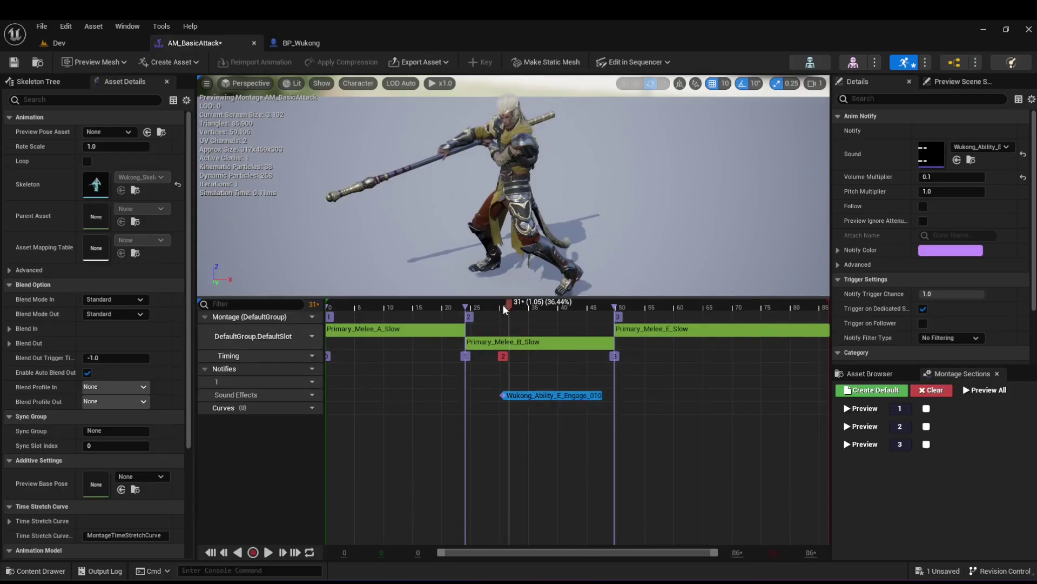
mouse_move(518, 393)
mouse_down()
mouse_move(497, 398)
mouse_move(507, 400)
mouse_up()
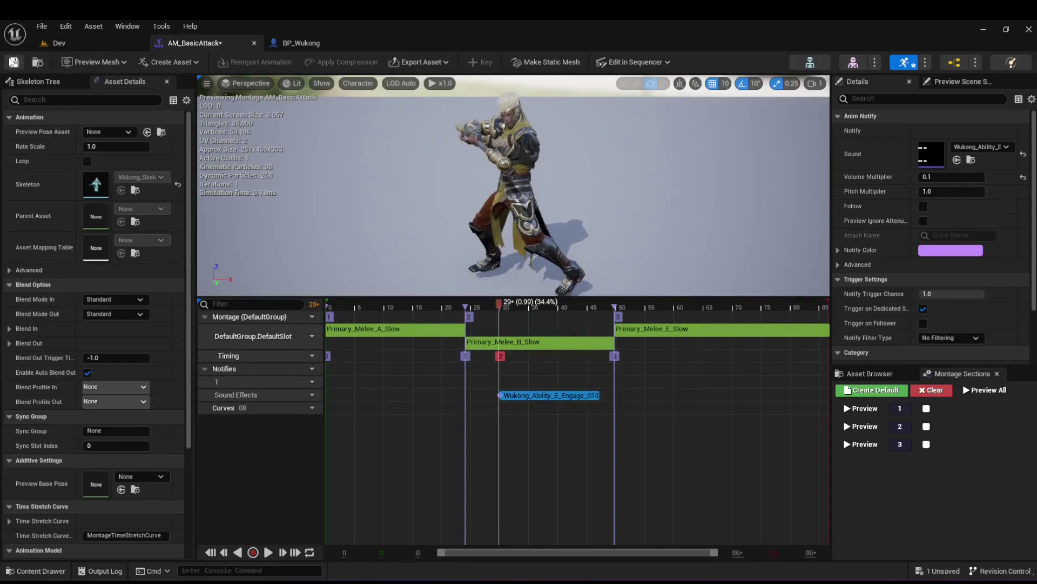
- Save AM_BasicAttack, play-test the attack sound in the Dev level, then return to Dev
click(13, 61)
click(83, 37)
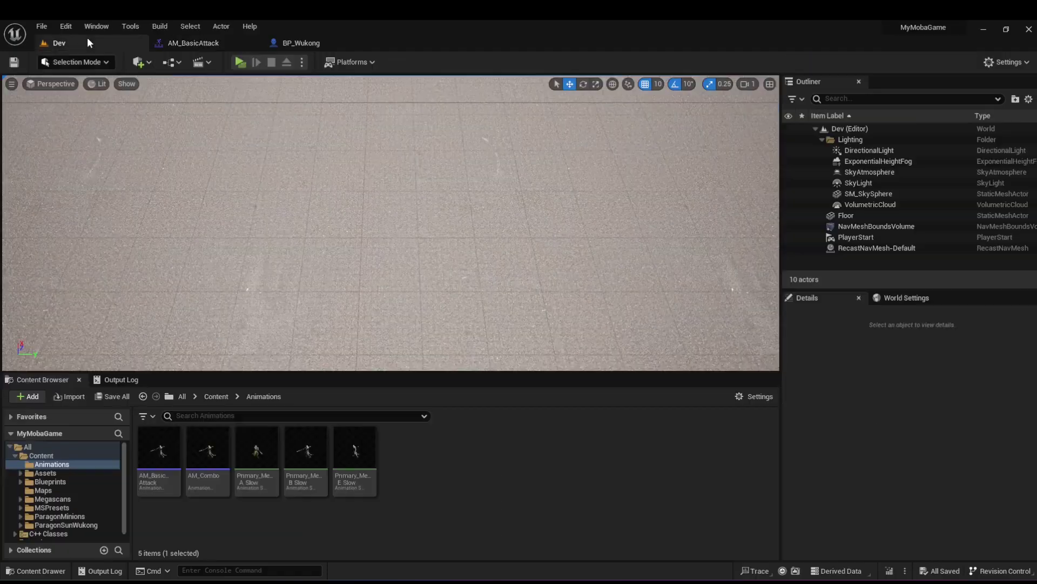
click(240, 62)
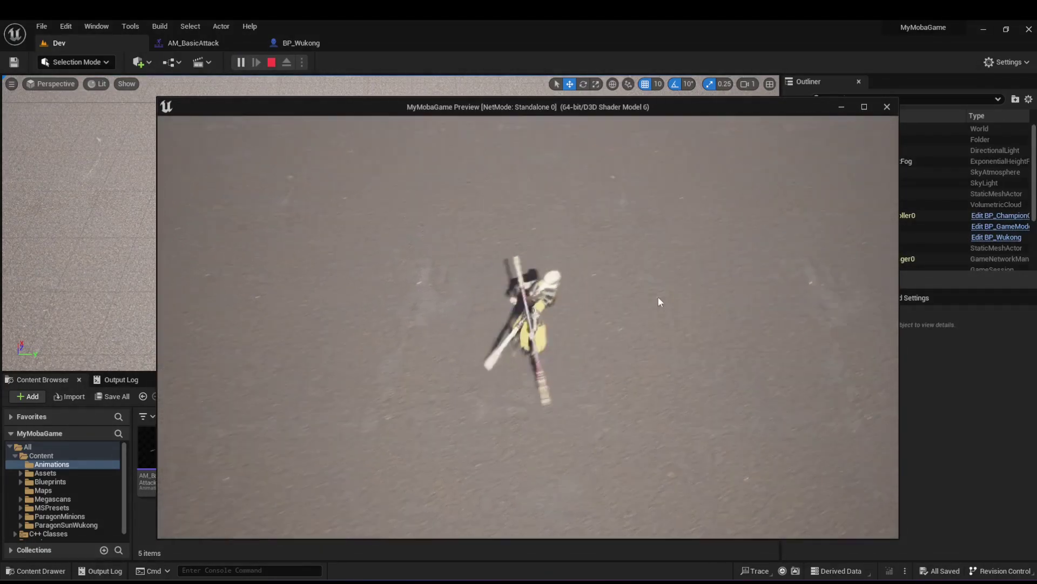
click(615, 303)
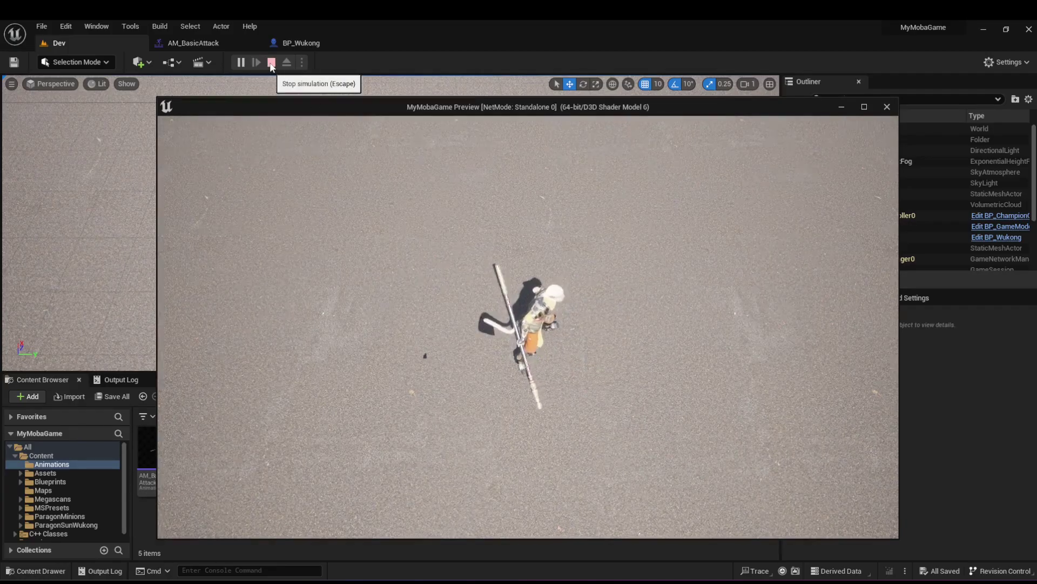
click(270, 62)
click(200, 43)
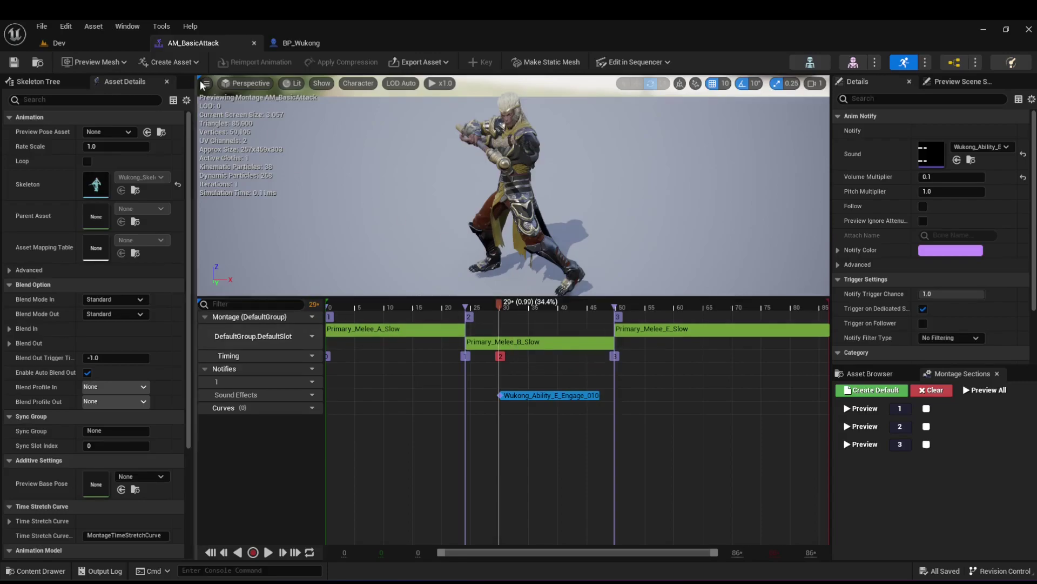
click(114, 41)
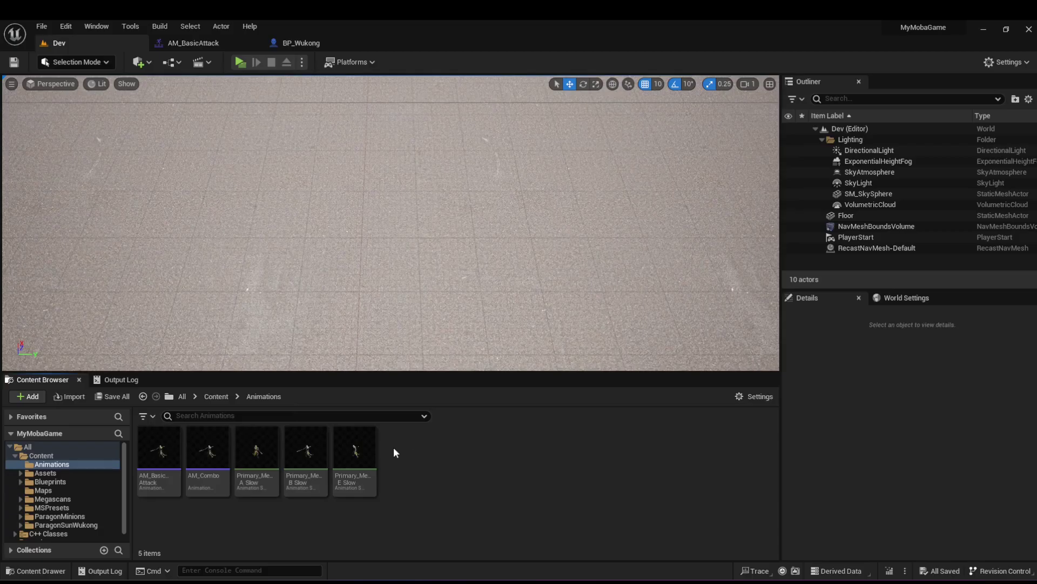
- Create a MetaSound Source called MS_BasicAttack in Animations and open it in the MetaSound editor
right_click(439, 465)
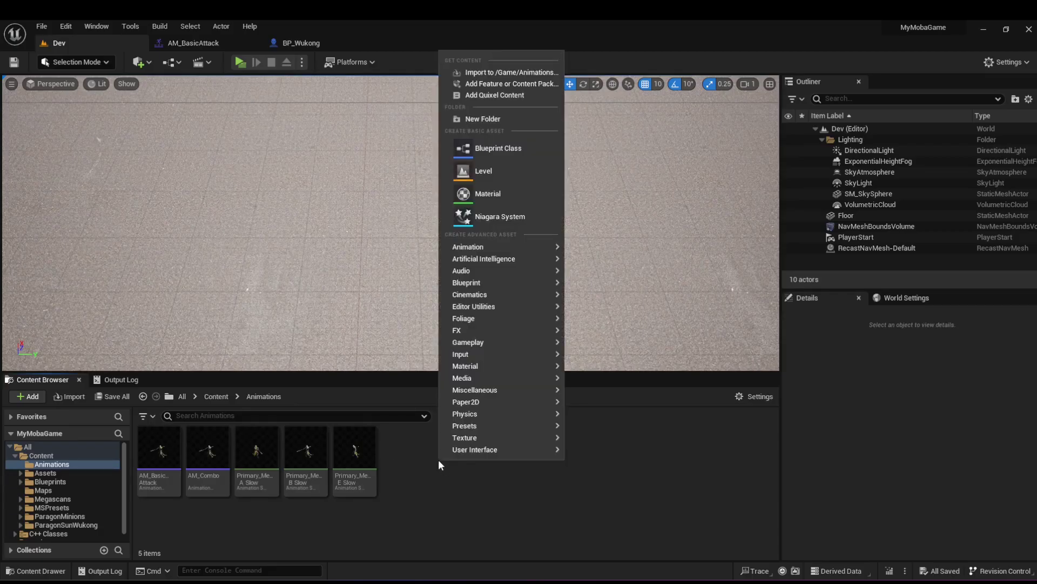
mouse_move(495, 269)
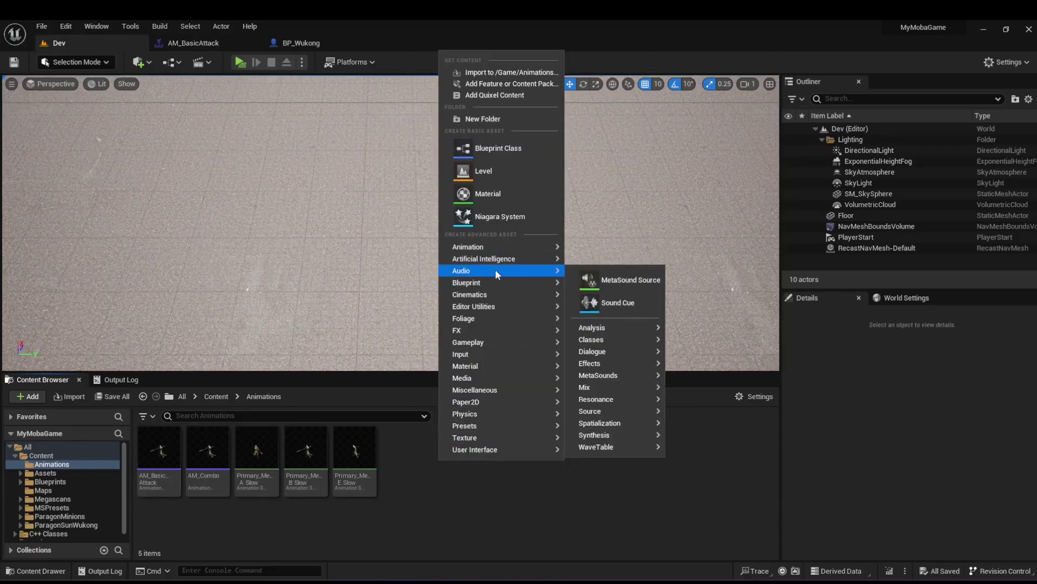
click(624, 282)
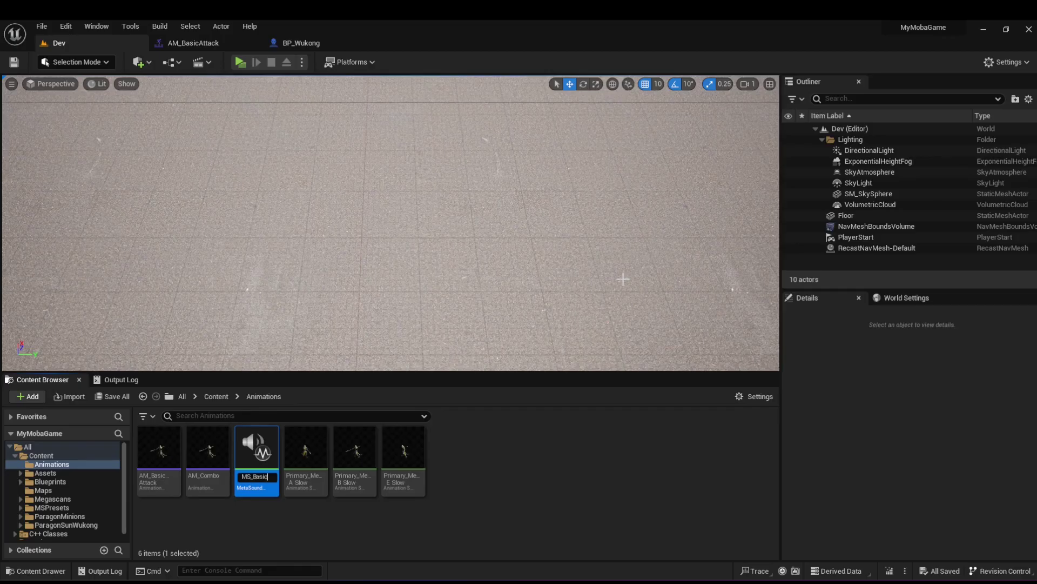
key(Return)
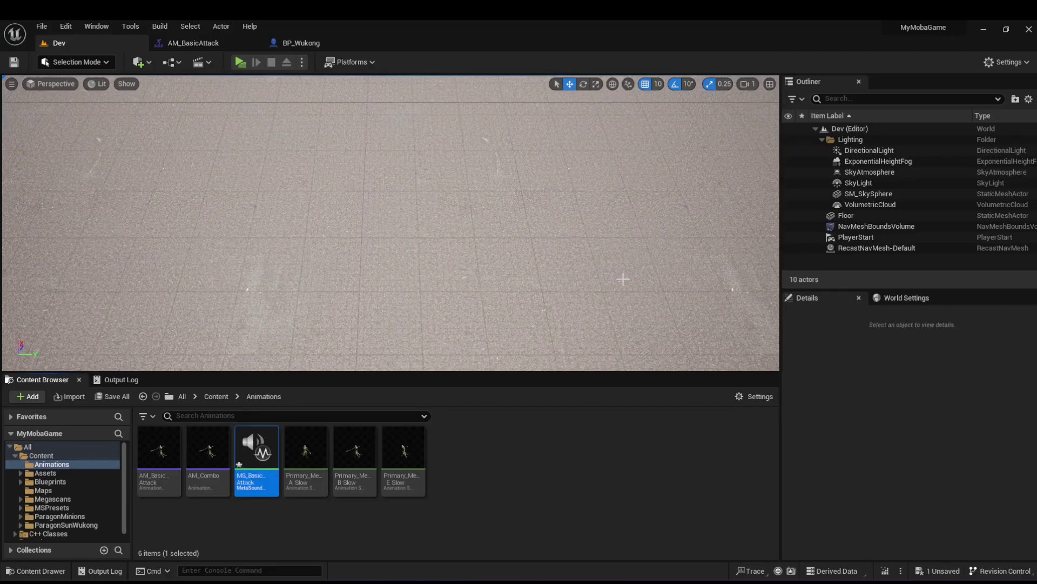
click(549, 438)
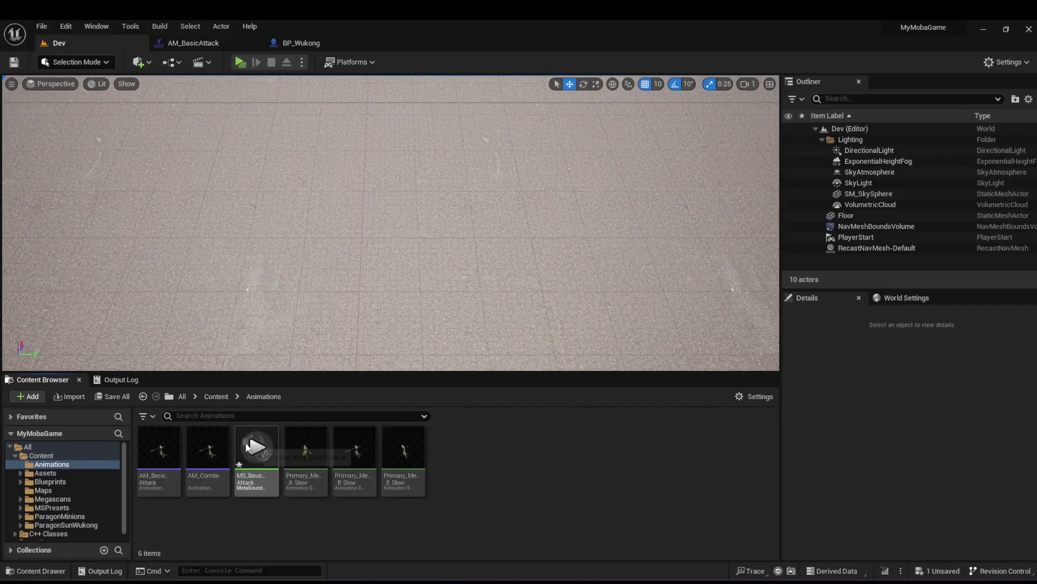
double_click(259, 477)
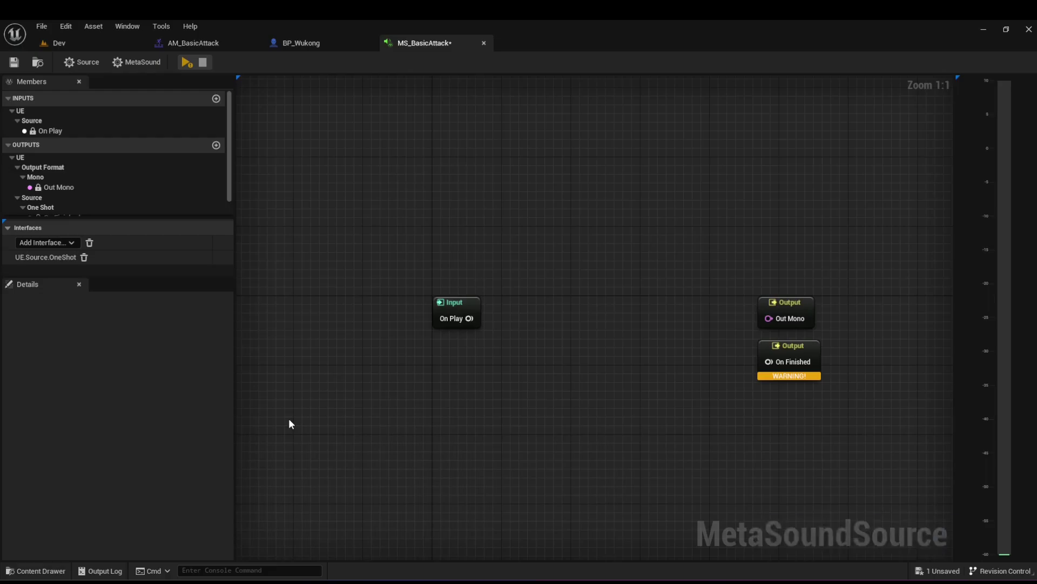
- Add a new MetaSound variable named AttackSounds
scroll(132, 181, down, 2)
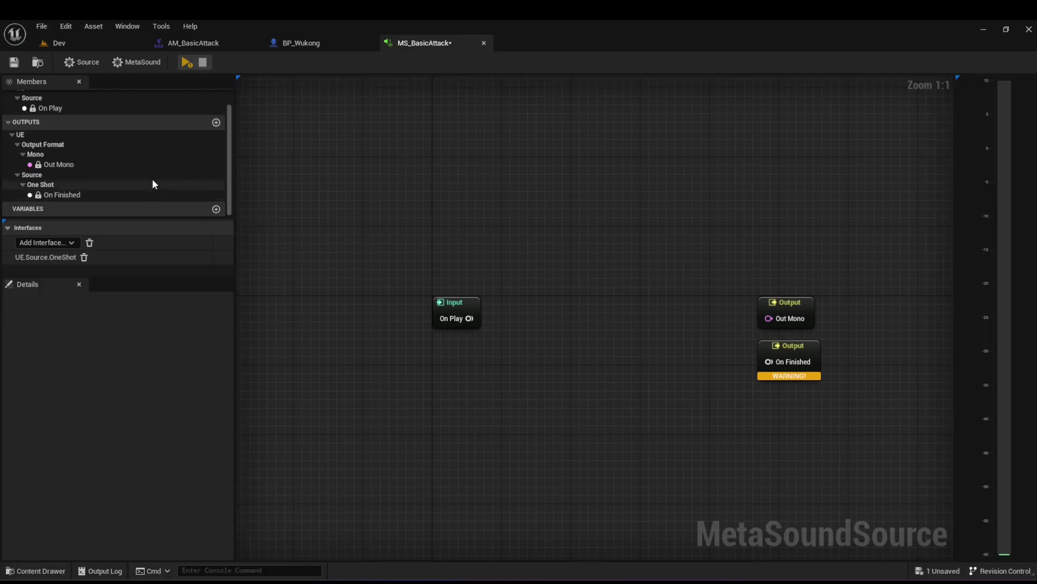
click(216, 210)
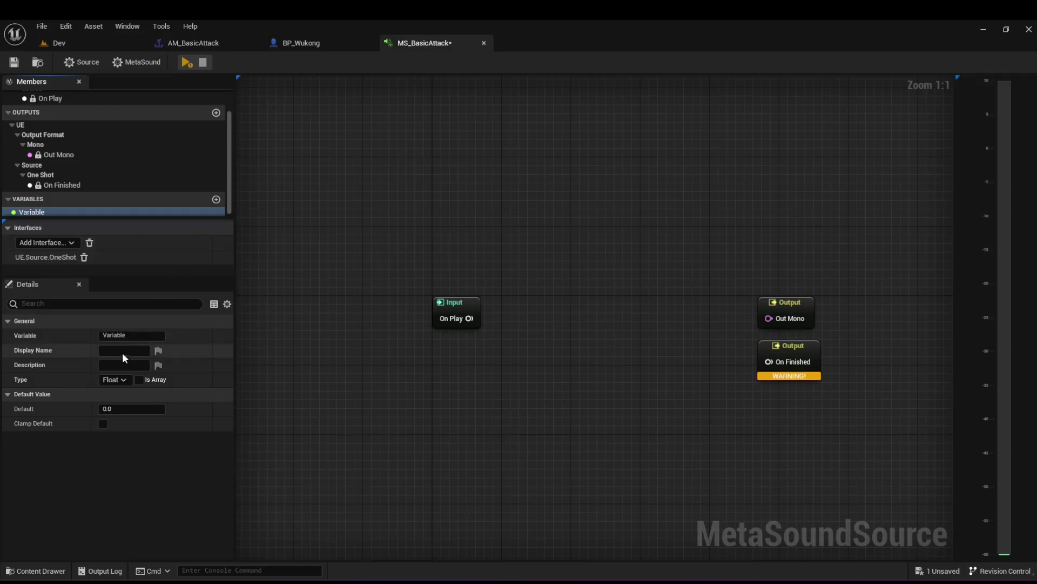
click(104, 334)
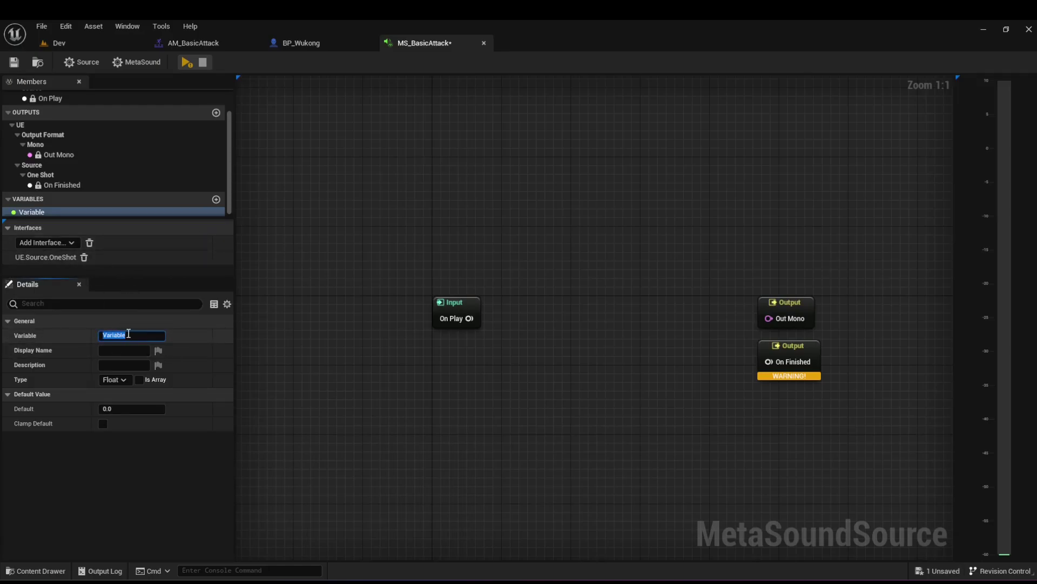
text(AttackSounds)
key(Return)
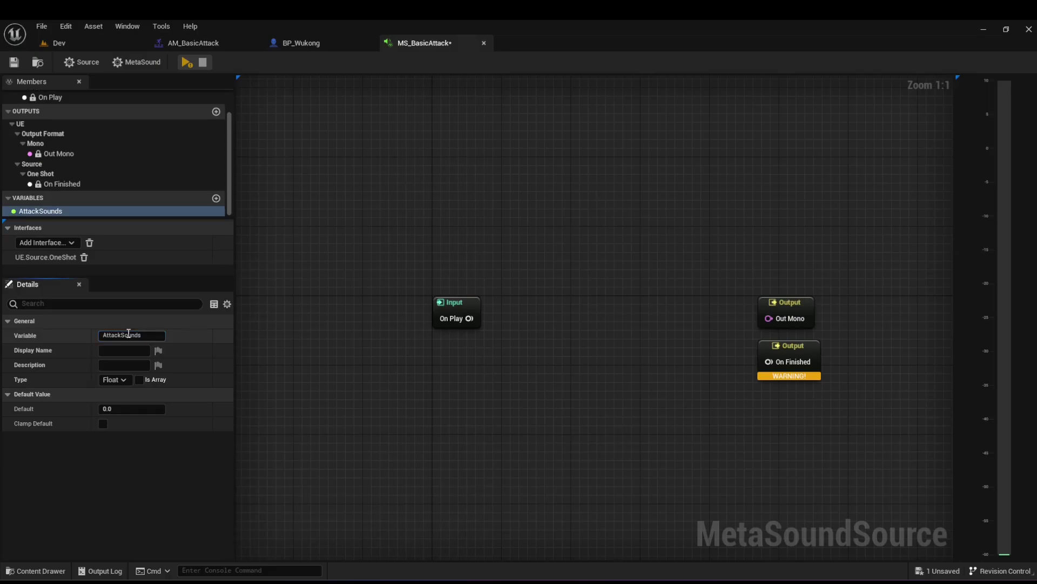
- Make AttackSounds an array of type WaveAsset
click(139, 379)
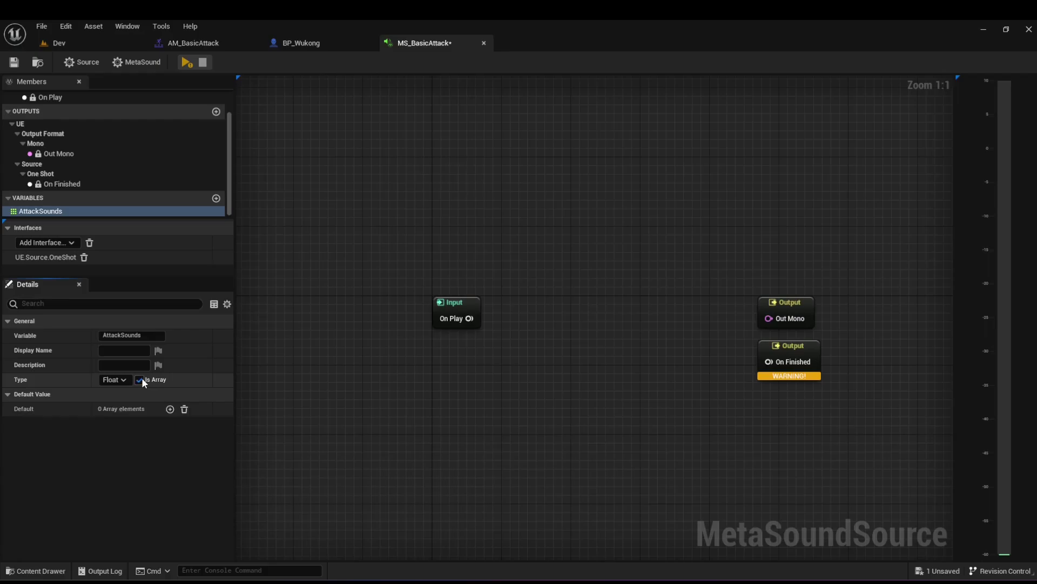
click(125, 380)
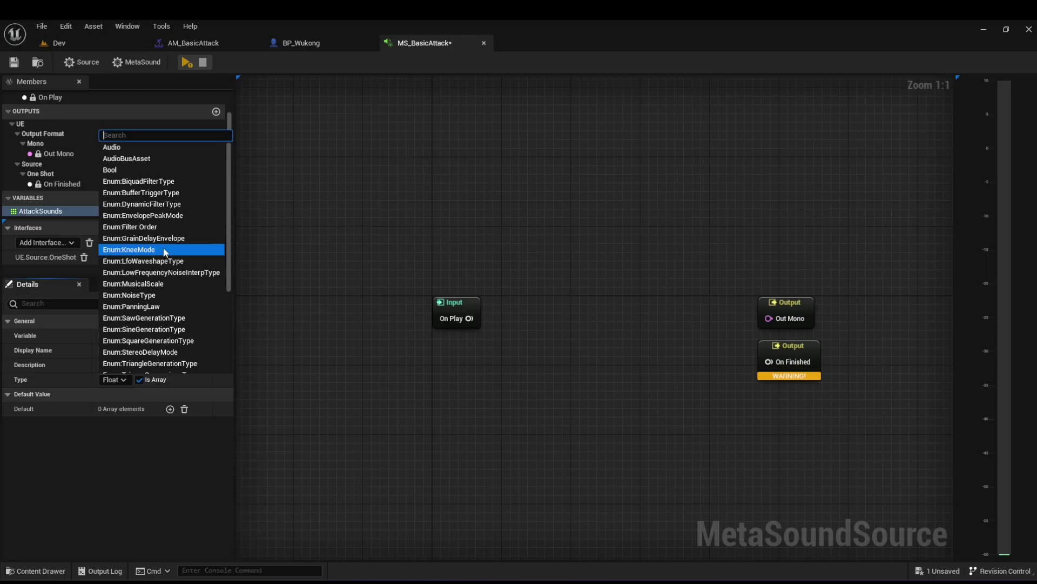
scroll(169, 258, down, 3)
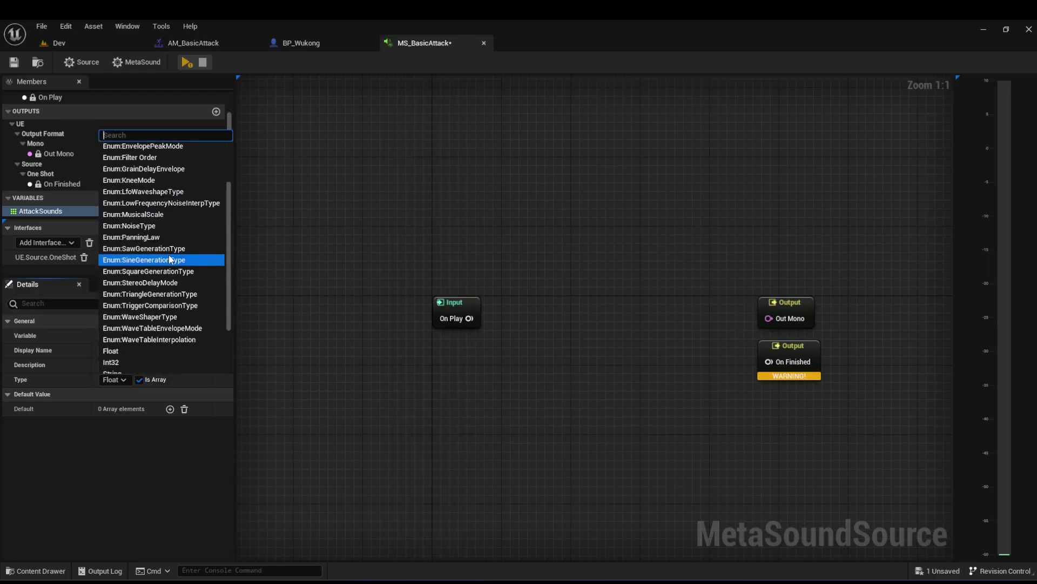
scroll(170, 258, down, 3)
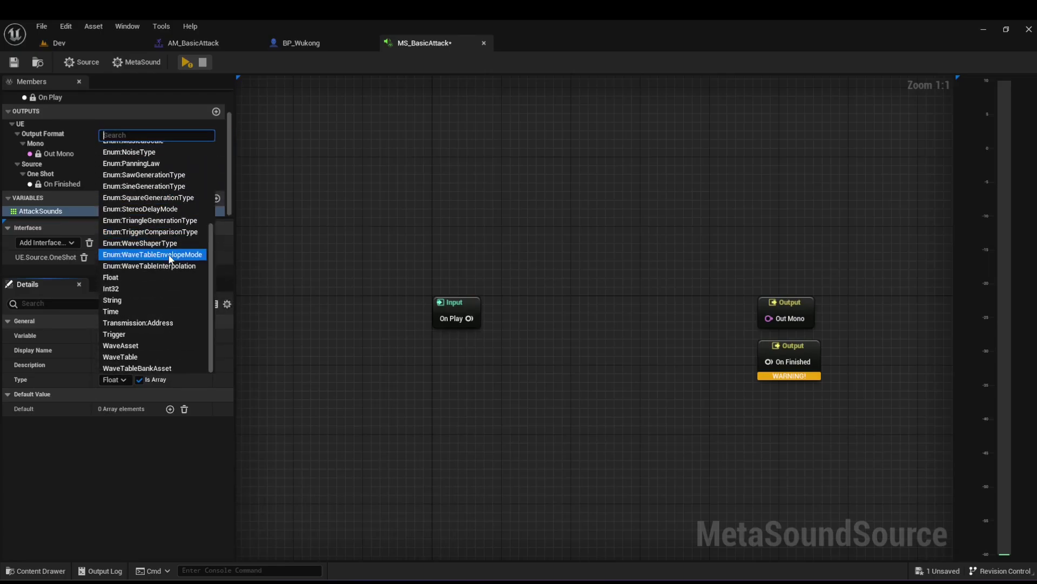
click(139, 346)
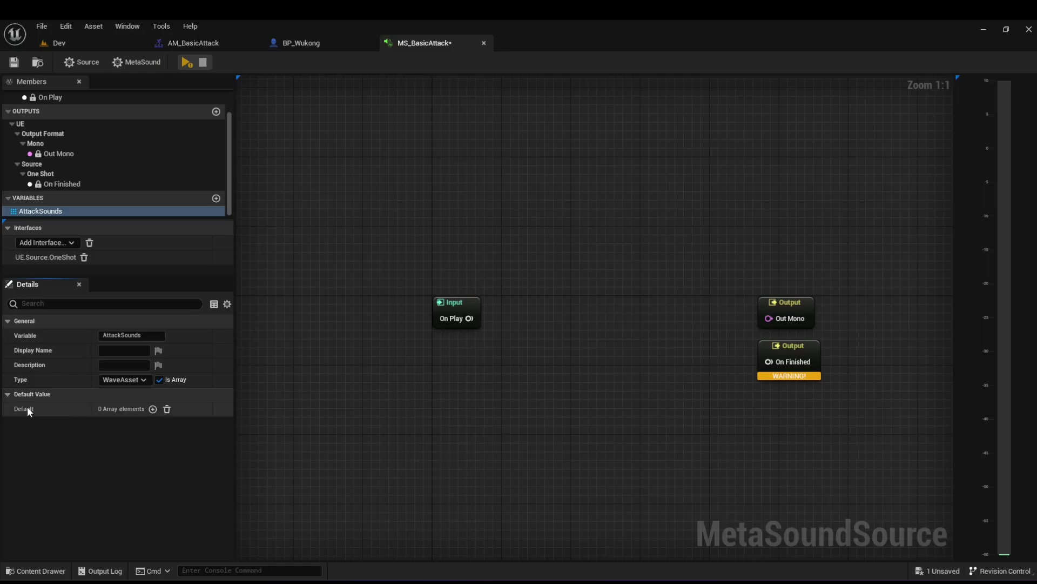
- Add the first AttackSounds element and set Index [0] to Wukong_Ability_LMB_Engage_010
click(153, 409)
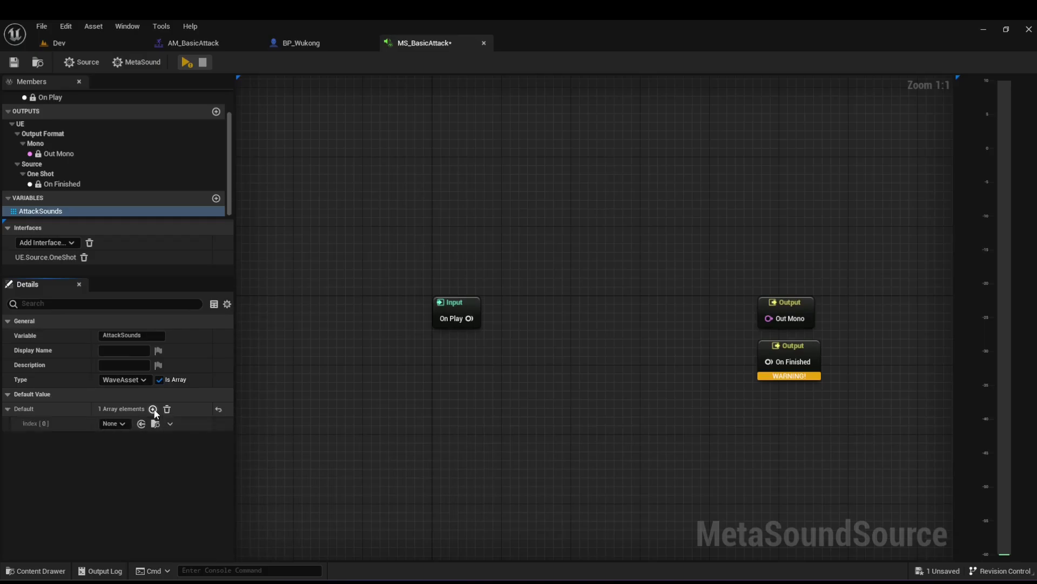
click(124, 422)
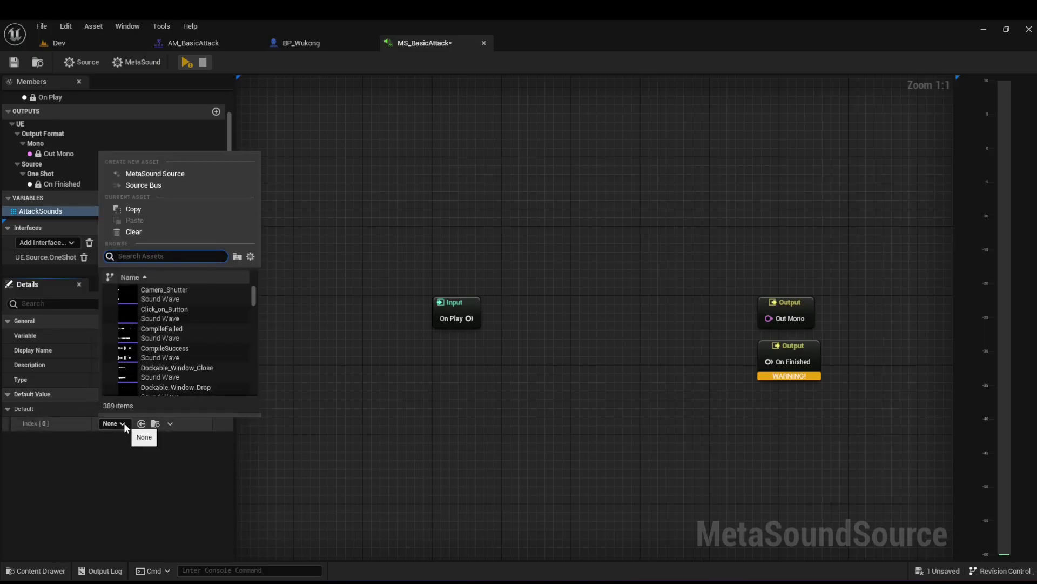
click(106, 427)
click(119, 423)
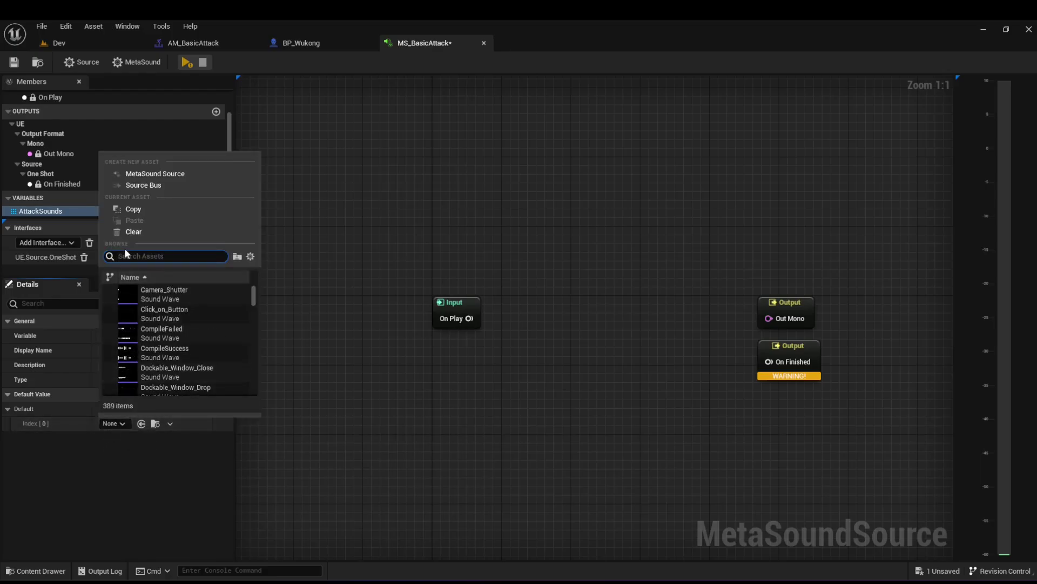
text(wukong)
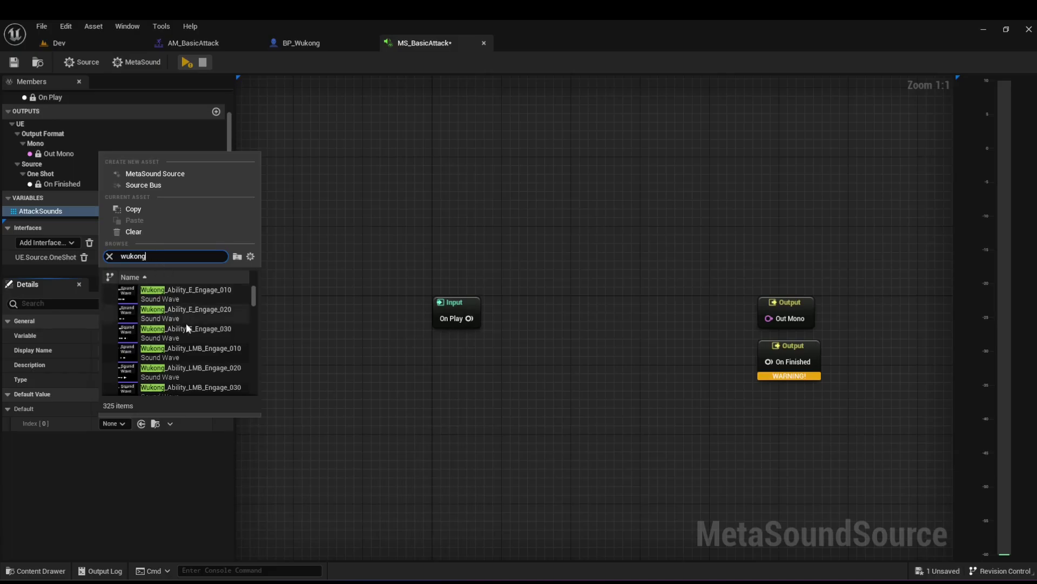
scroll(186, 326, down, 1)
click(205, 338)
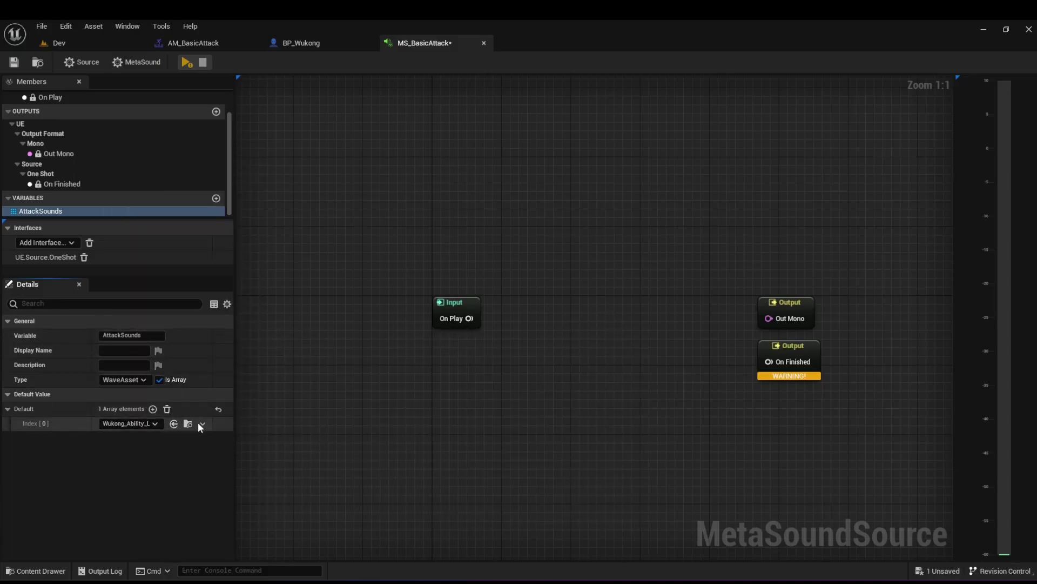
- Add a second array element and search its sound picker for 'wav'
click(153, 409)
click(122, 438)
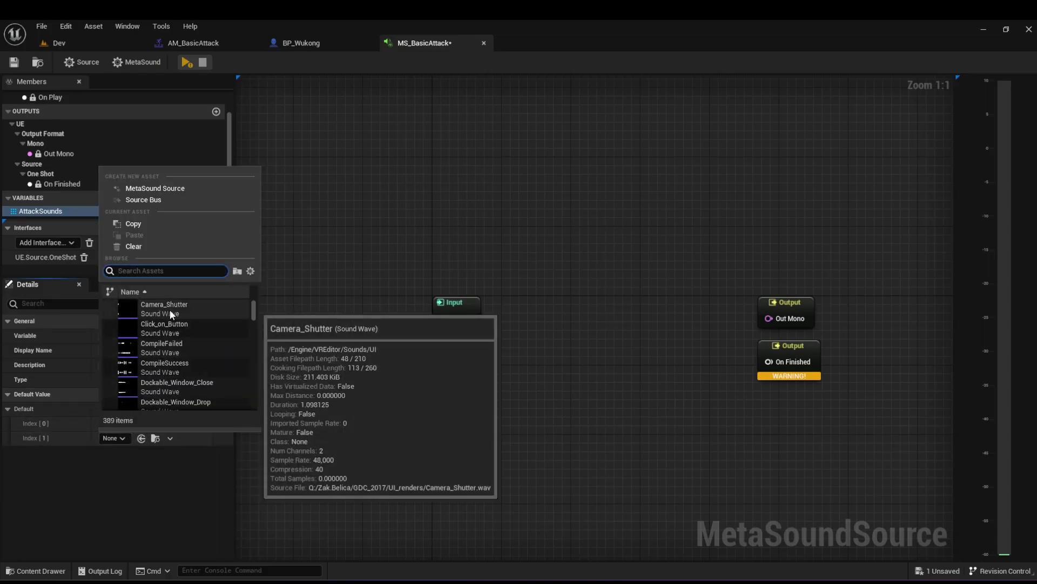
text(wav)
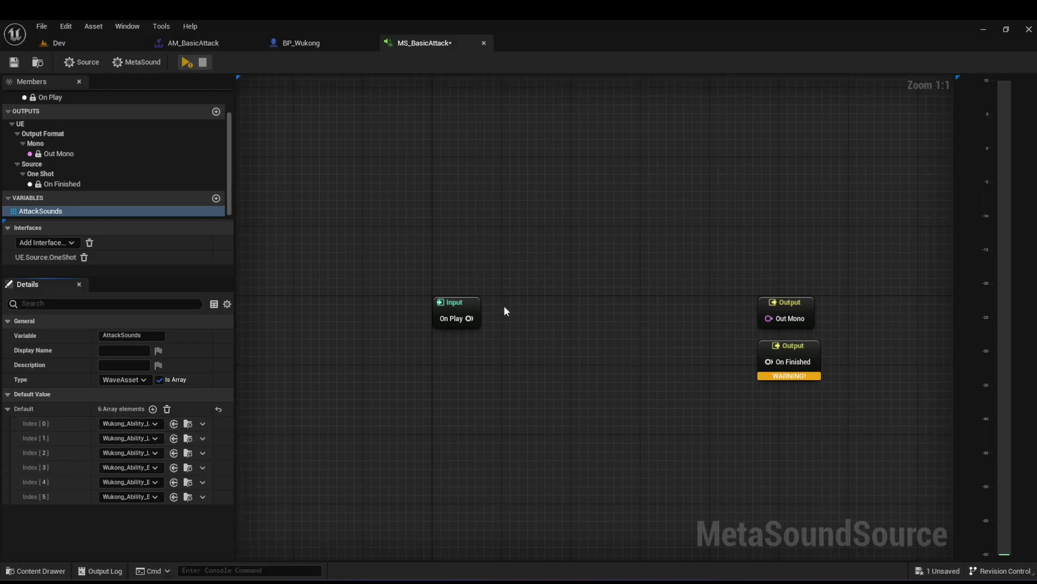
- Place an AttackSounds getter in the graph and wire it into a Random Get (WaveAsset:Array) node
drag(448, 310, 431, 311)
click(60, 208)
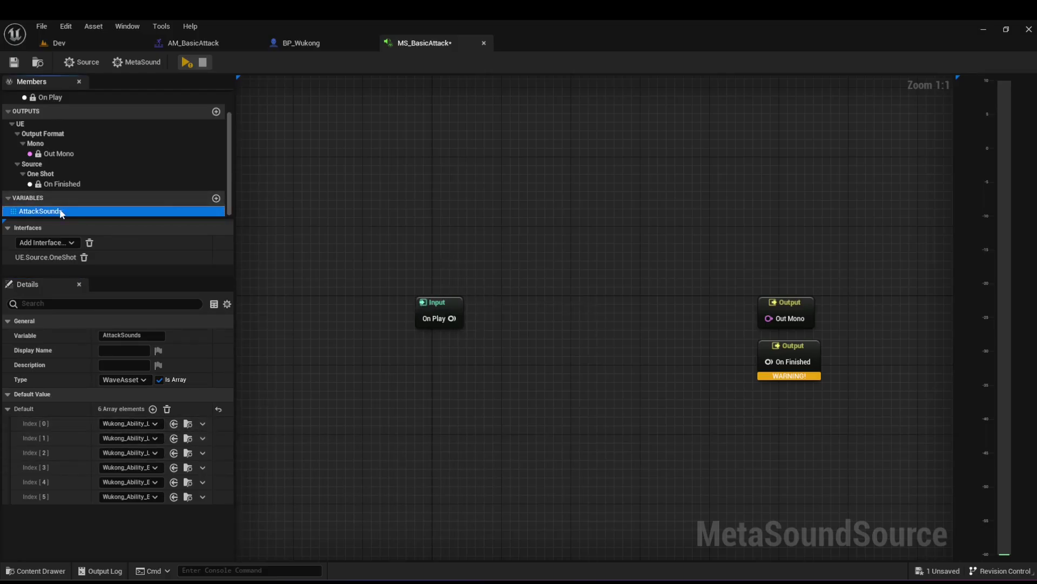
drag(39, 211, 407, 381)
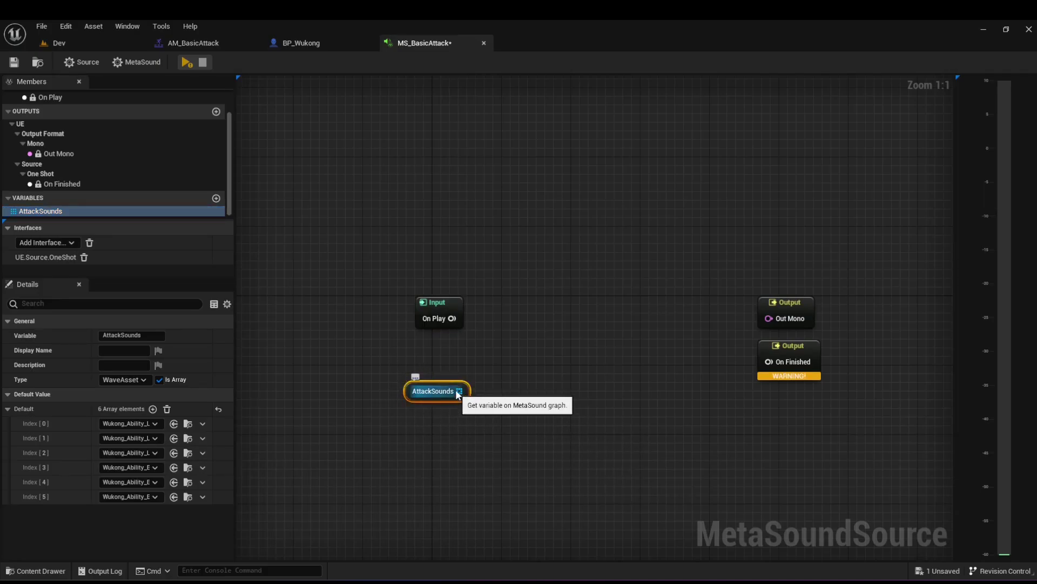
drag(459, 391, 538, 395)
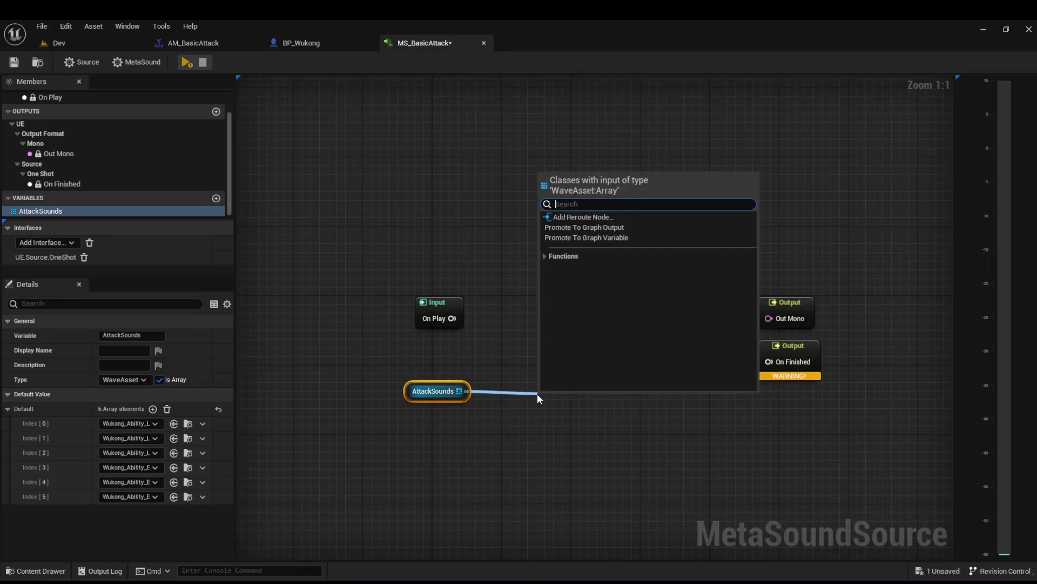
text(ran)
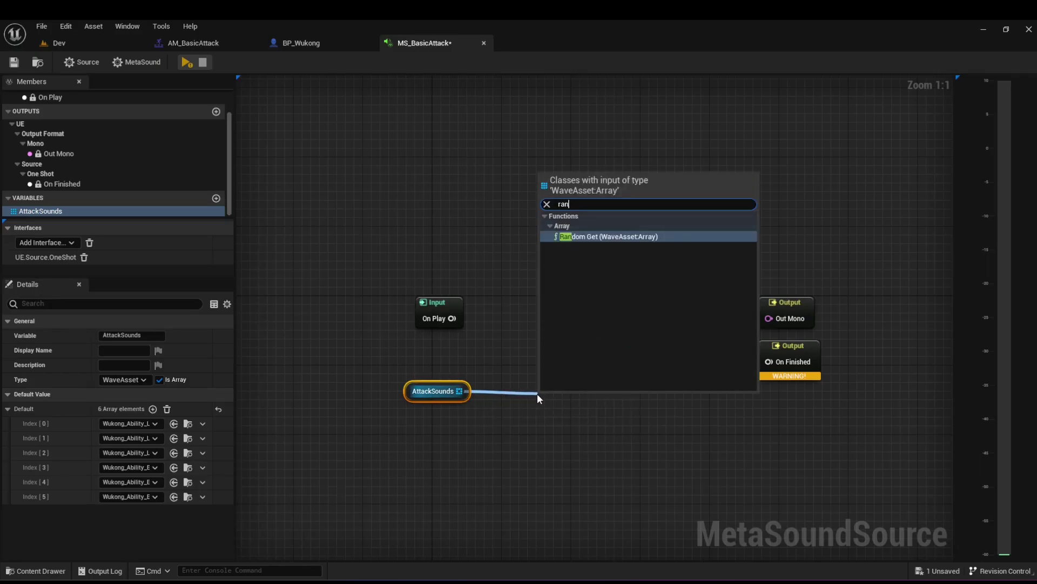
click(569, 237)
- Rearrange the Input, Random Get and Output nodes, then drag a new wire out from On Play
drag(599, 399, 602, 353)
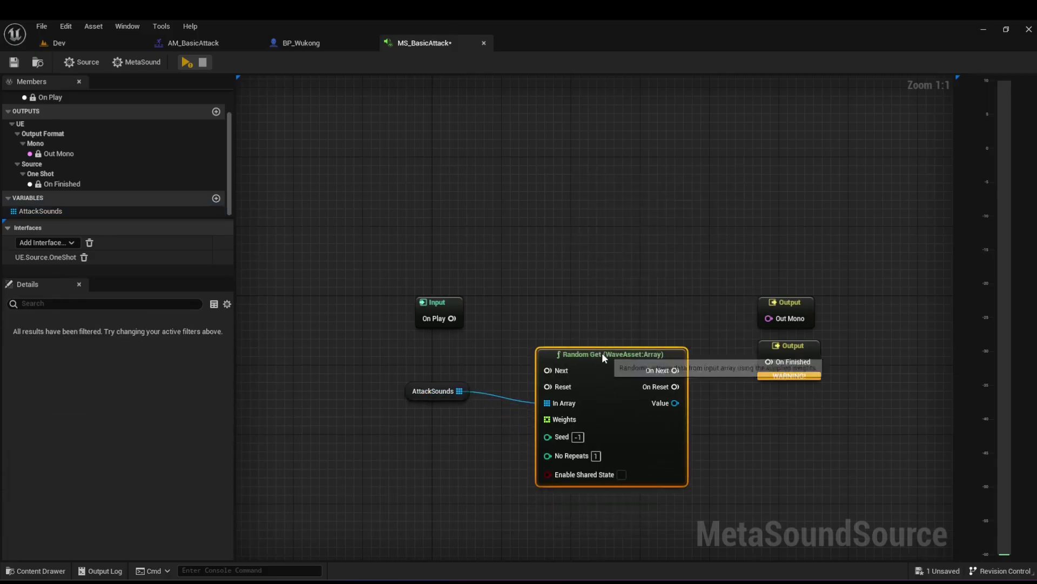
scroll(670, 316, down, 1)
drag(713, 291, 841, 371)
drag(788, 304, 890, 297)
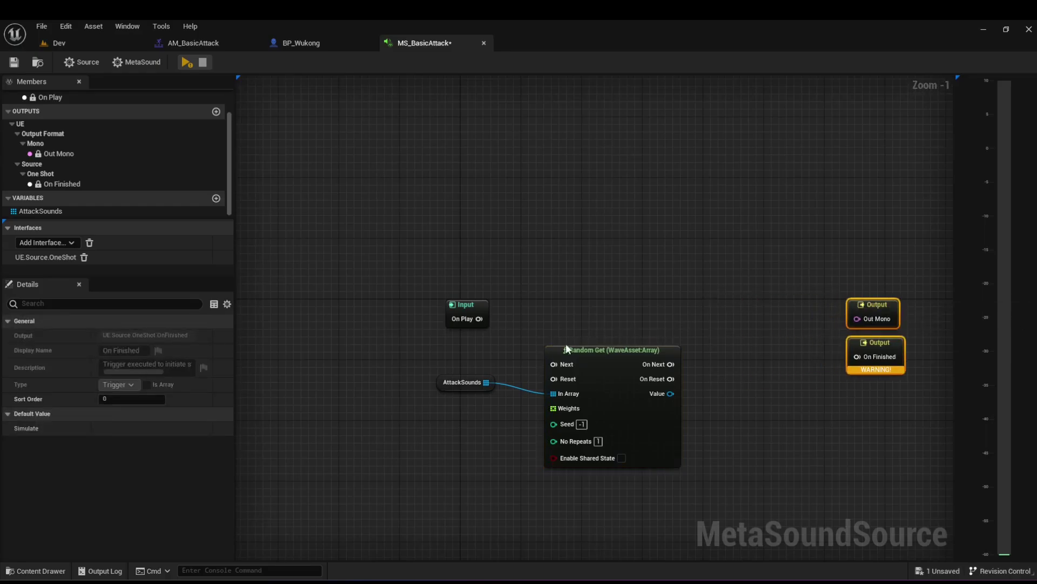
drag(590, 348, 568, 355)
drag(463, 303, 471, 258)
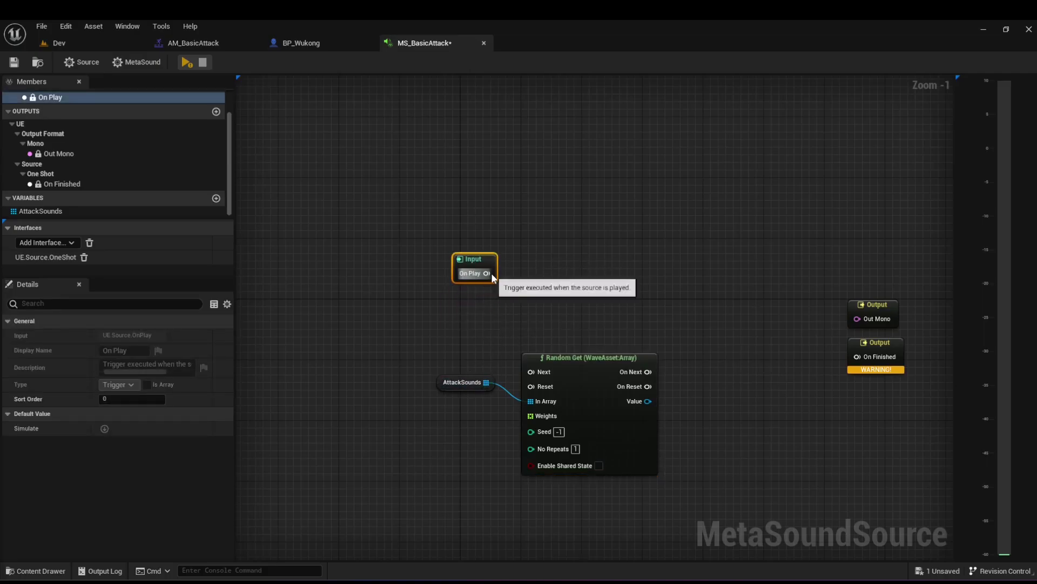
right_drag(609, 303, 540, 301)
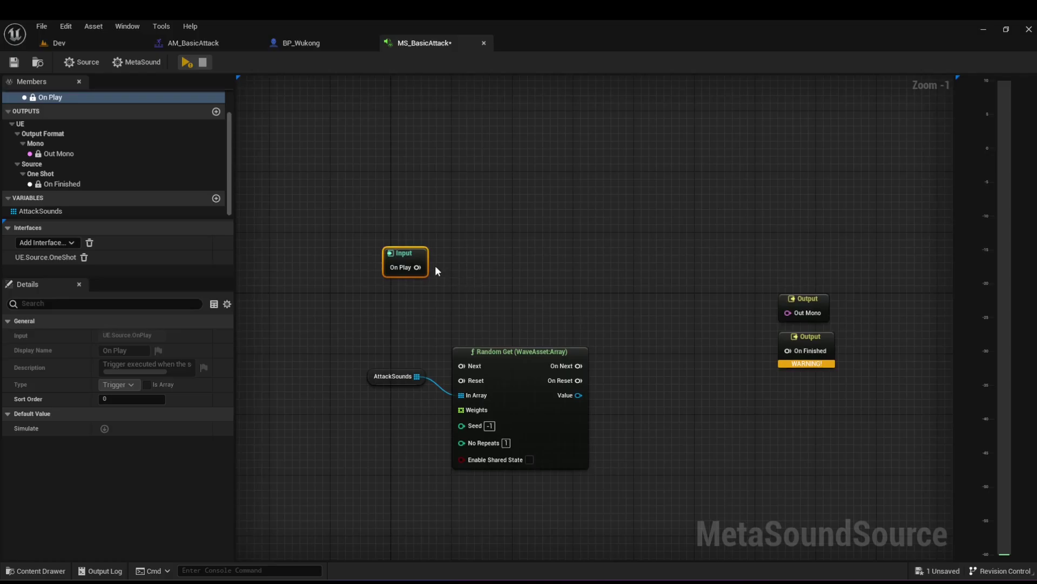
drag(417, 267, 625, 258)
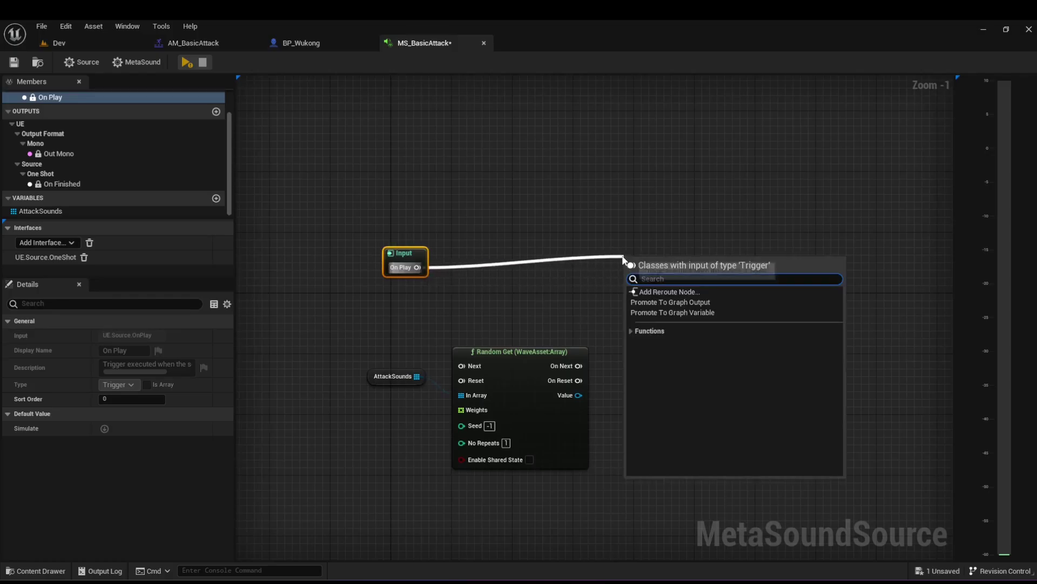
- Add a Wave Player (Mono) node from On Play and tidy the node layout
text(play)
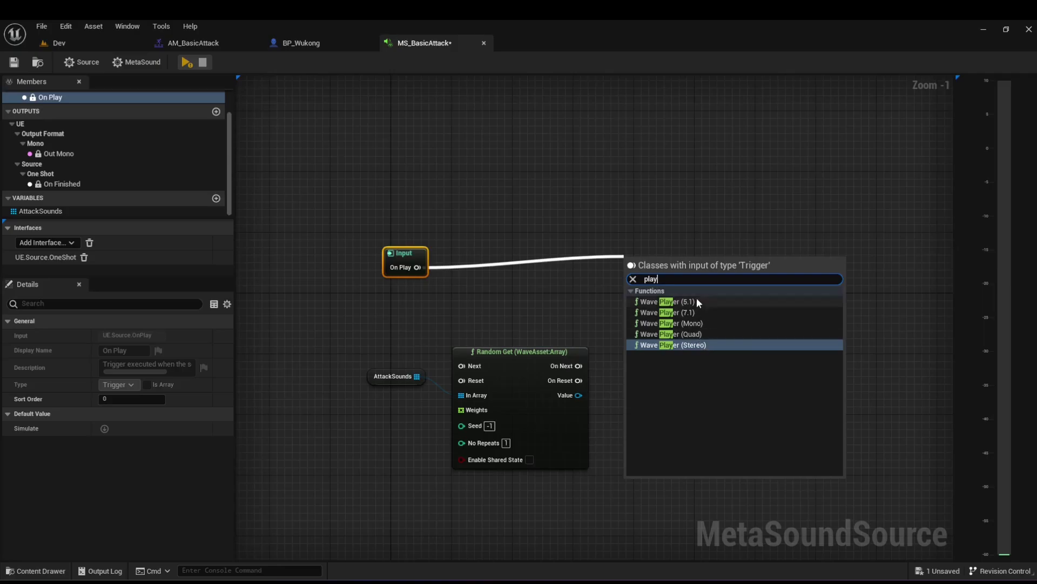
click(674, 324)
drag(662, 258, 638, 246)
drag(865, 378, 852, 263)
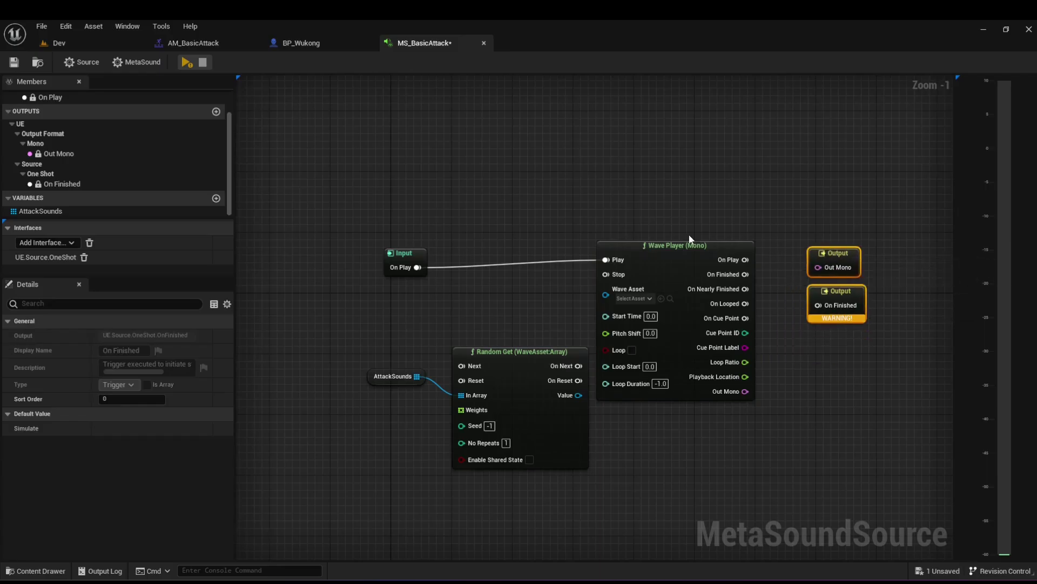
click(553, 343)
drag(402, 257, 342, 256)
drag(481, 349, 472, 318)
drag(387, 359, 445, 307)
click(363, 348)
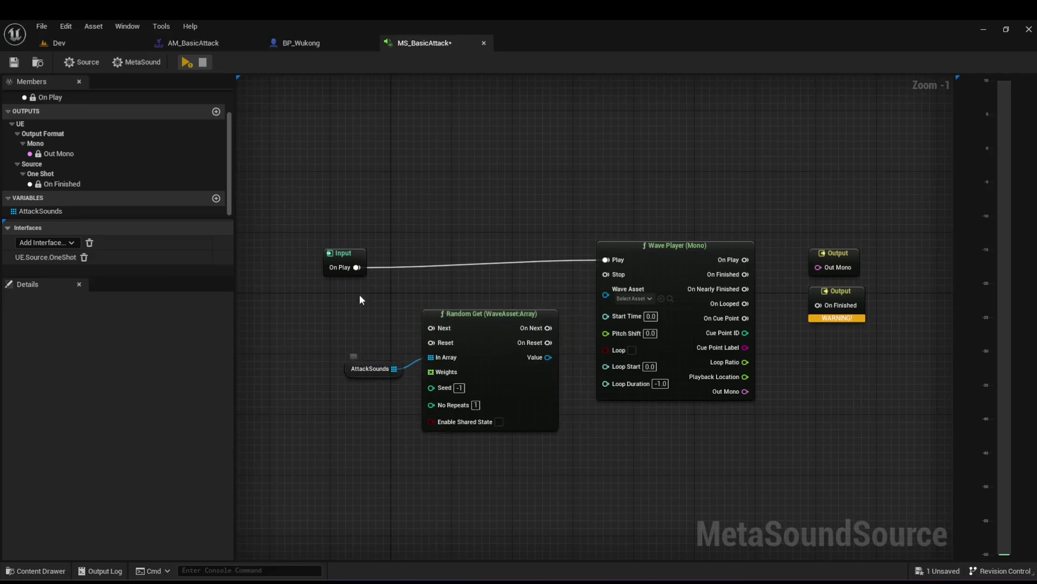
- Wire On Play to Next, Value to Wave Asset, and Out Mono and On Finished to the outputs
drag(356, 267, 431, 327)
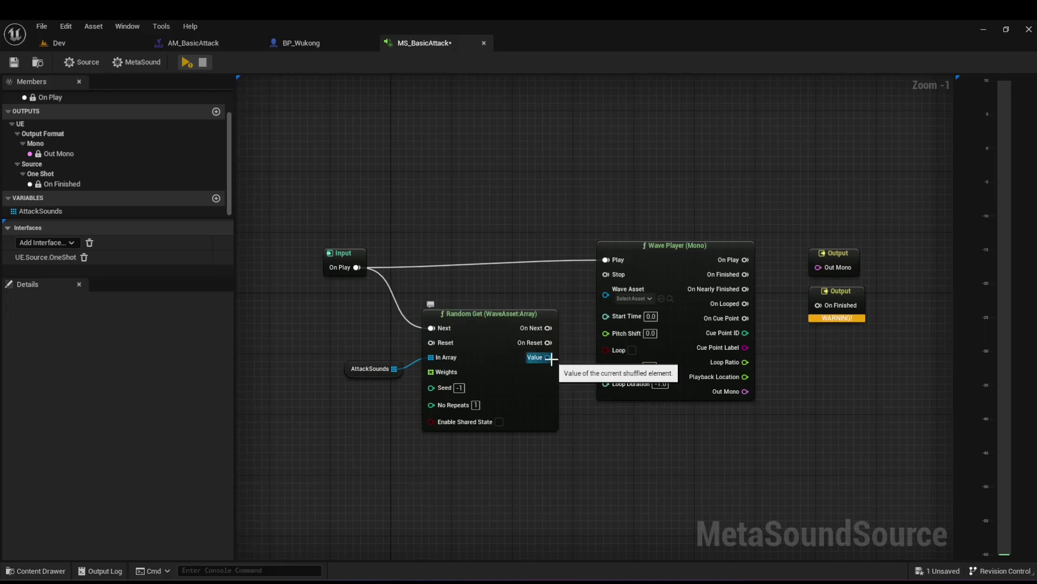
drag(548, 358, 607, 299)
drag(659, 246, 675, 245)
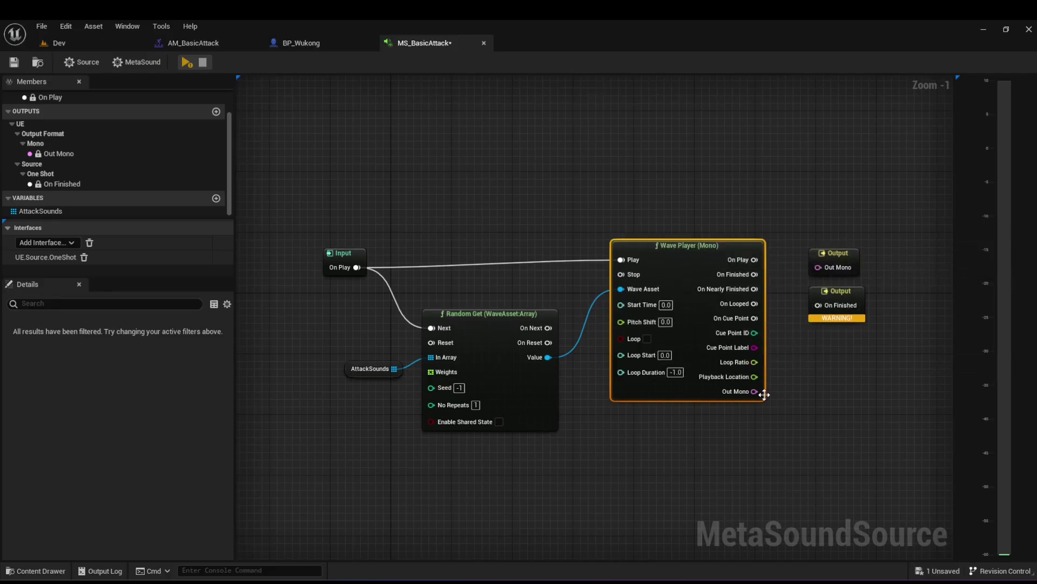
drag(756, 392, 846, 296)
drag(755, 274, 835, 307)
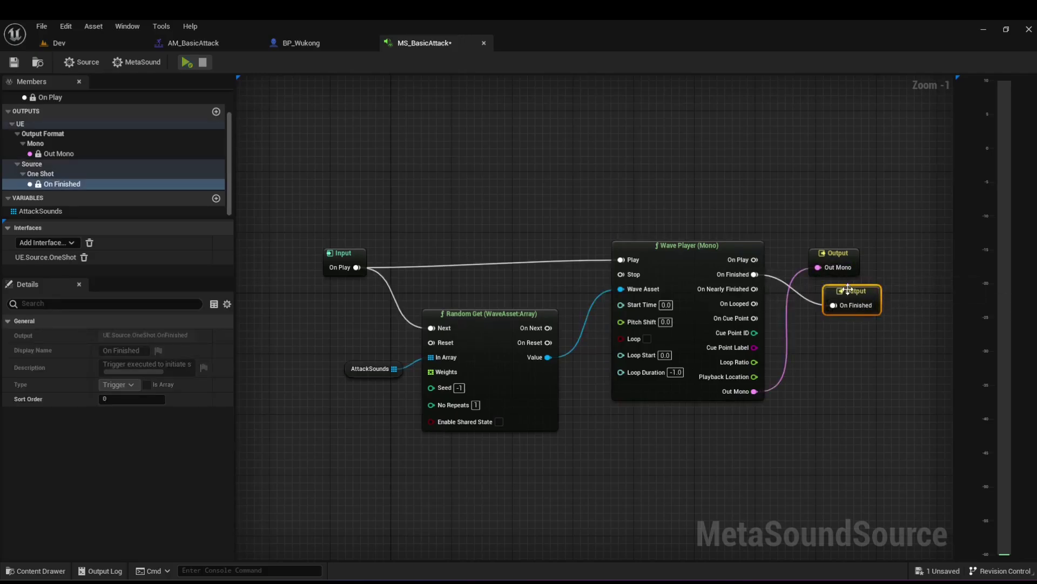
click(800, 214)
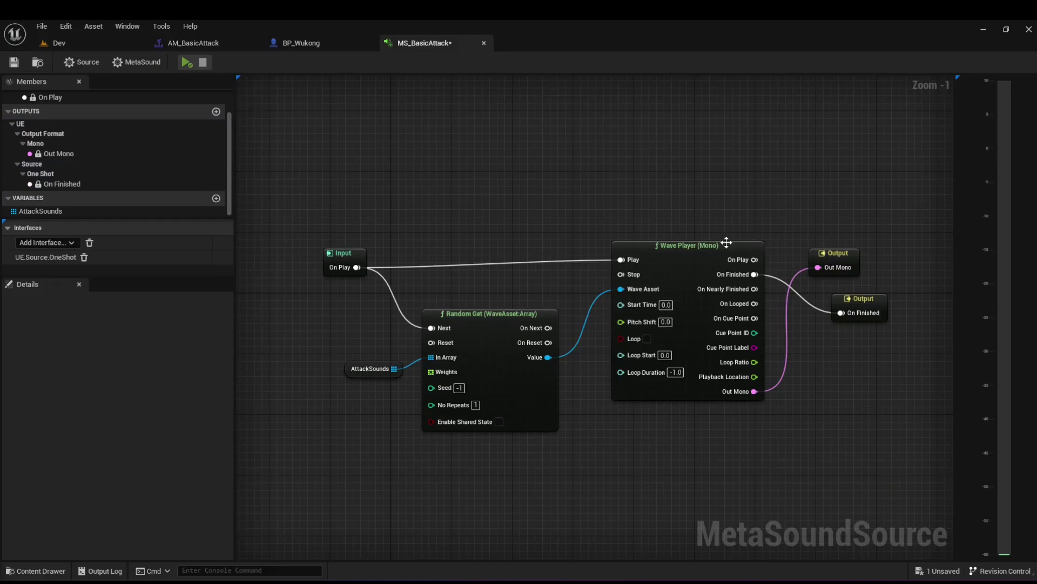
drag(725, 245, 734, 247)
- Preview MS_BasicAttack twice to hear random attack sounds, stop it, and save
click(711, 218)
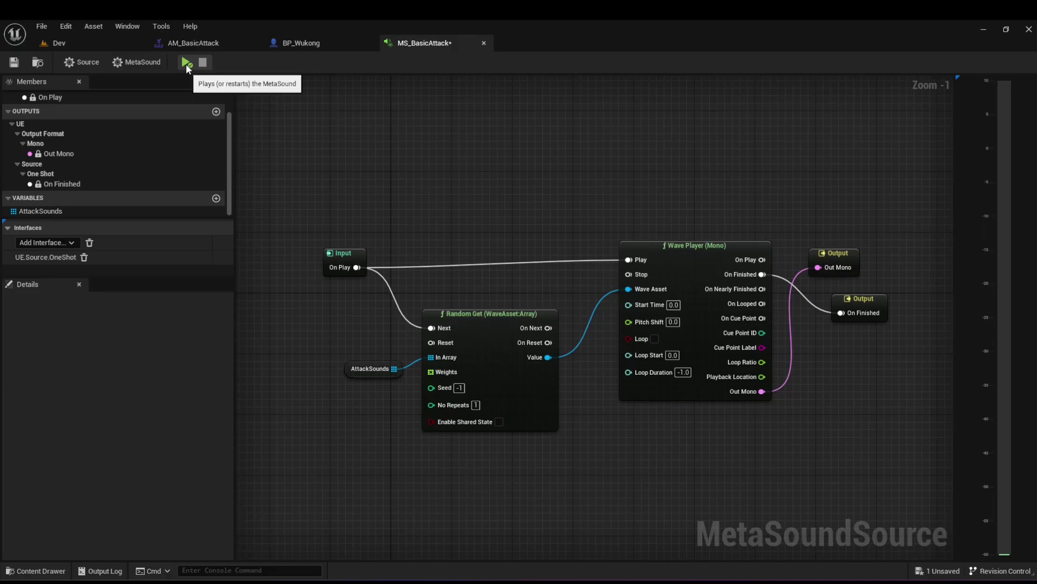
click(186, 63)
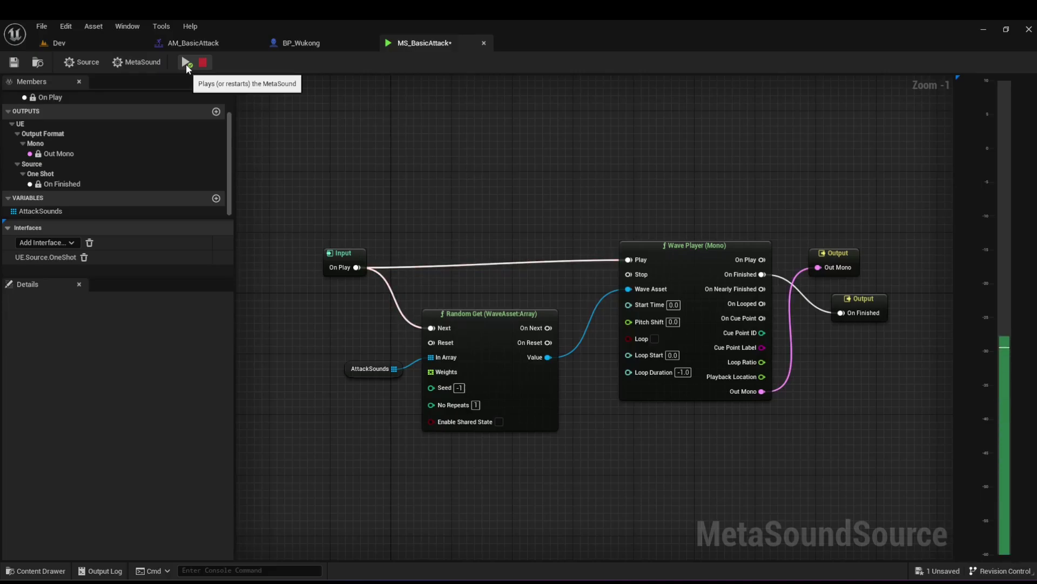
click(185, 64)
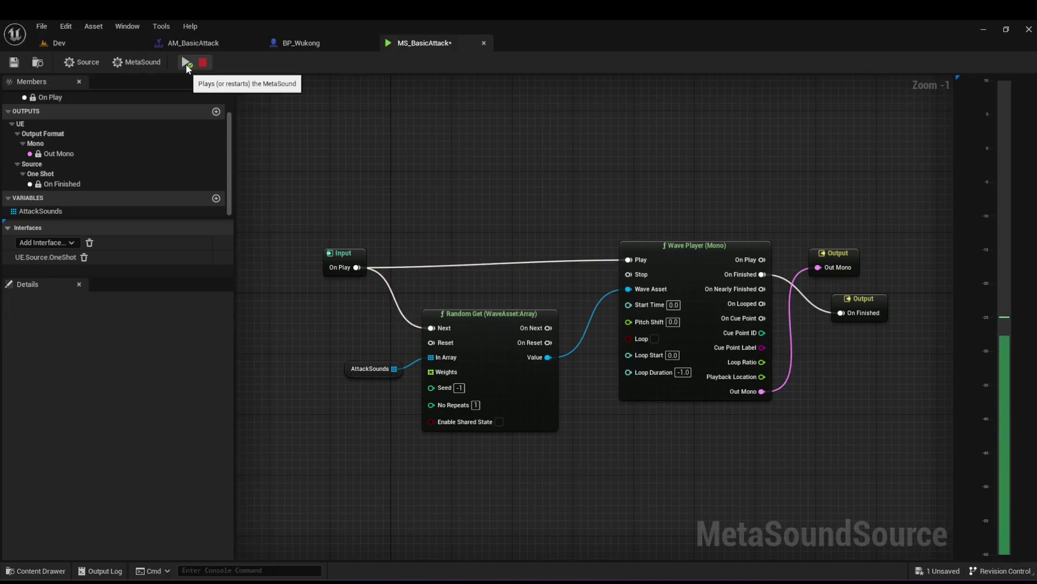
click(203, 63)
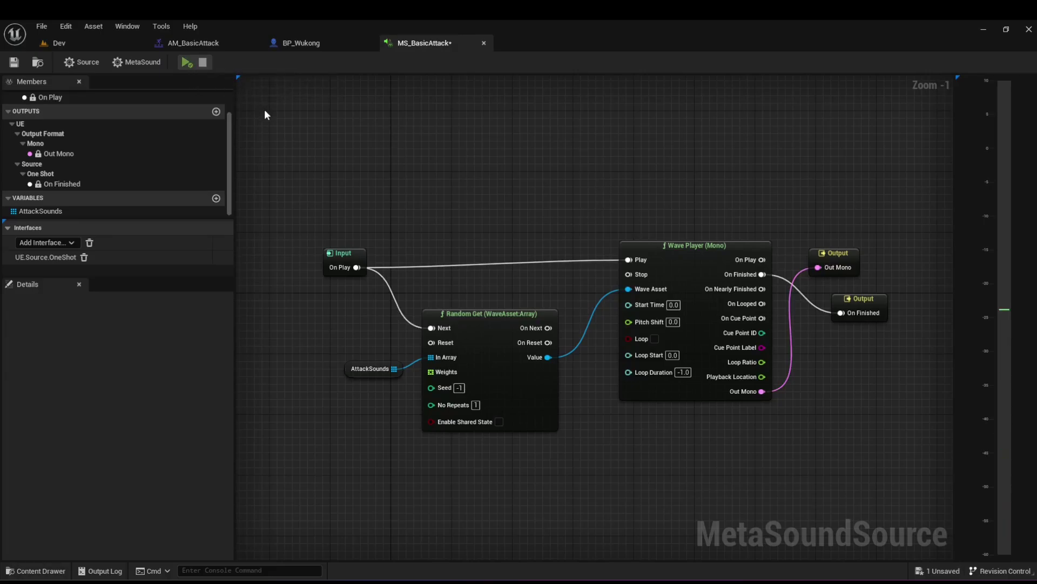
click(15, 63)
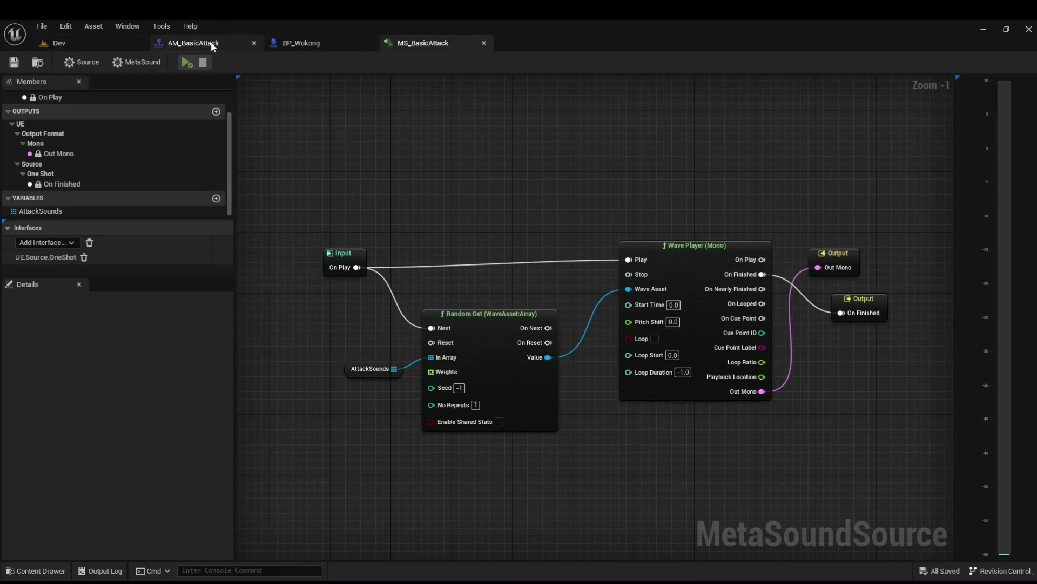
- In the AM_BasicAttack montage, set the sound notify's Sound to MS_BasicAttack
click(211, 42)
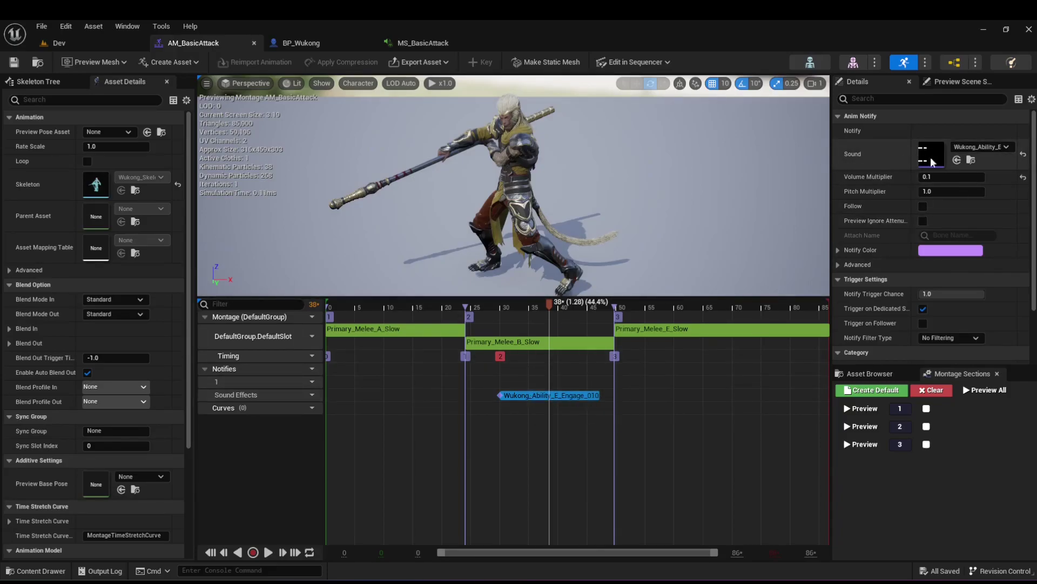
click(1007, 148)
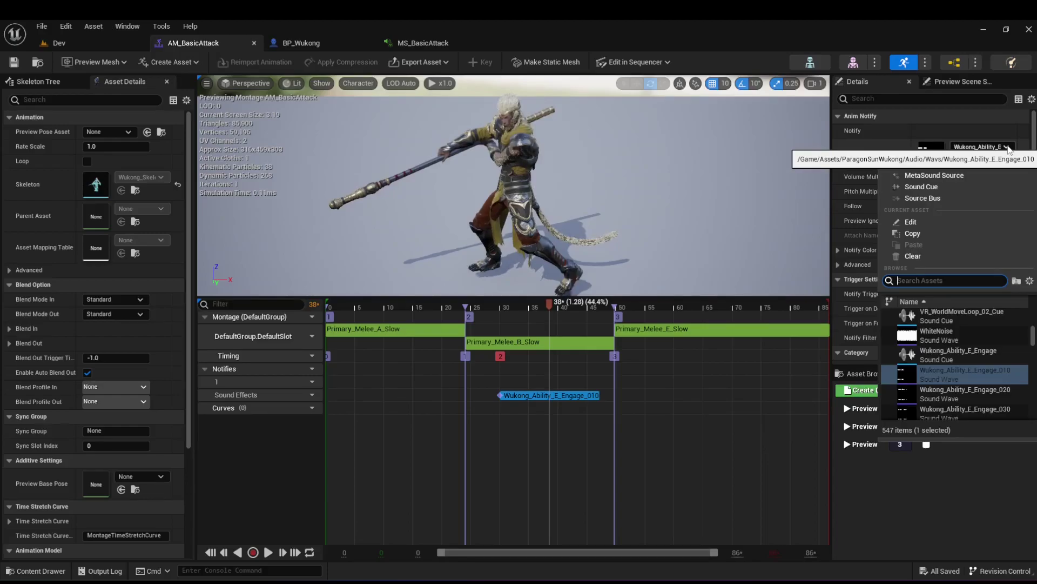
text(MS)
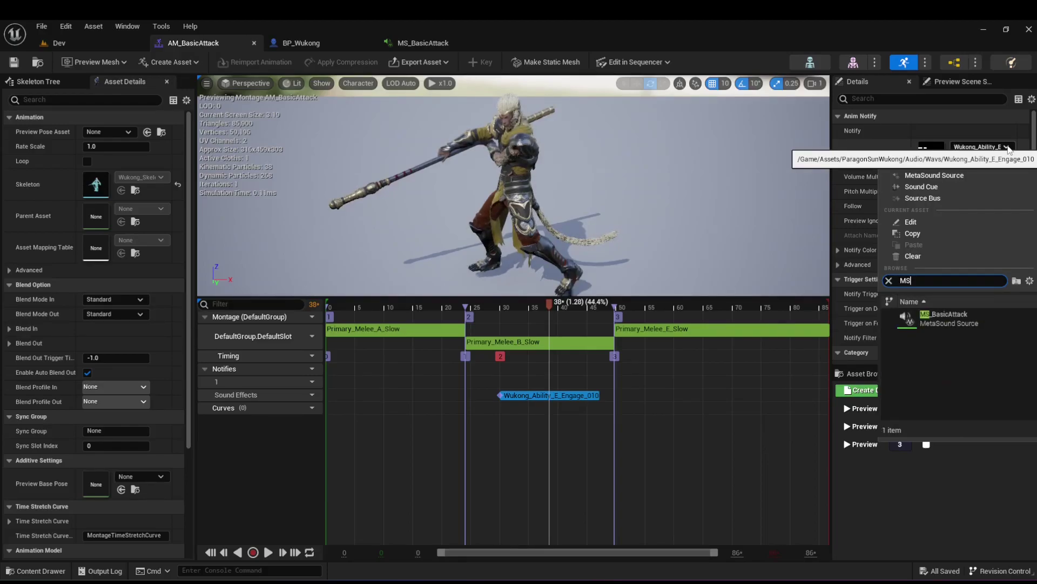
click(950, 318)
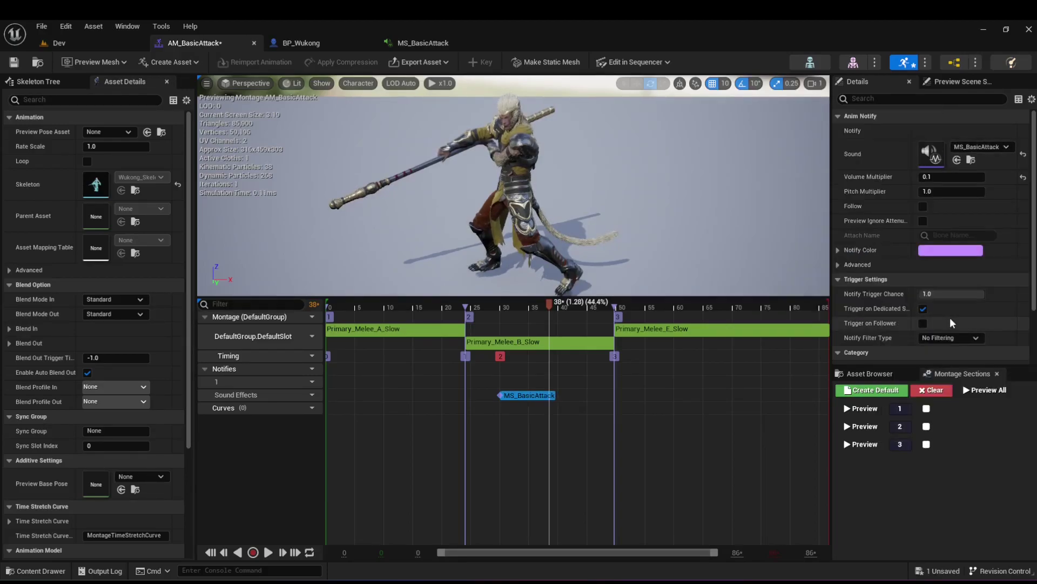
- Set the notify's Volume Multiplier to 0.2, save AM_BasicAttack, and return to the Dev level
click(928, 176)
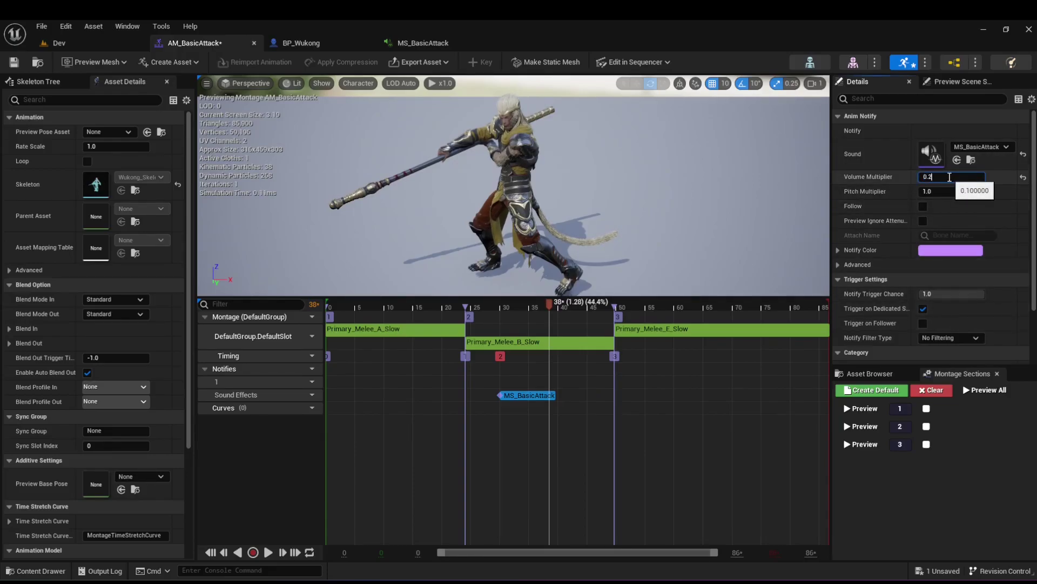
key(Return)
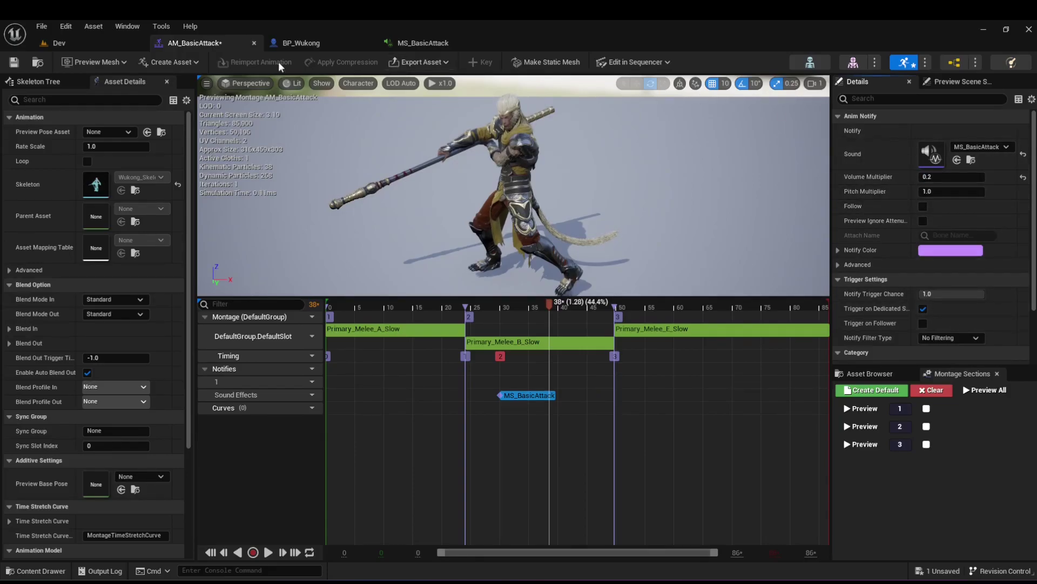
click(60, 42)
click(168, 42)
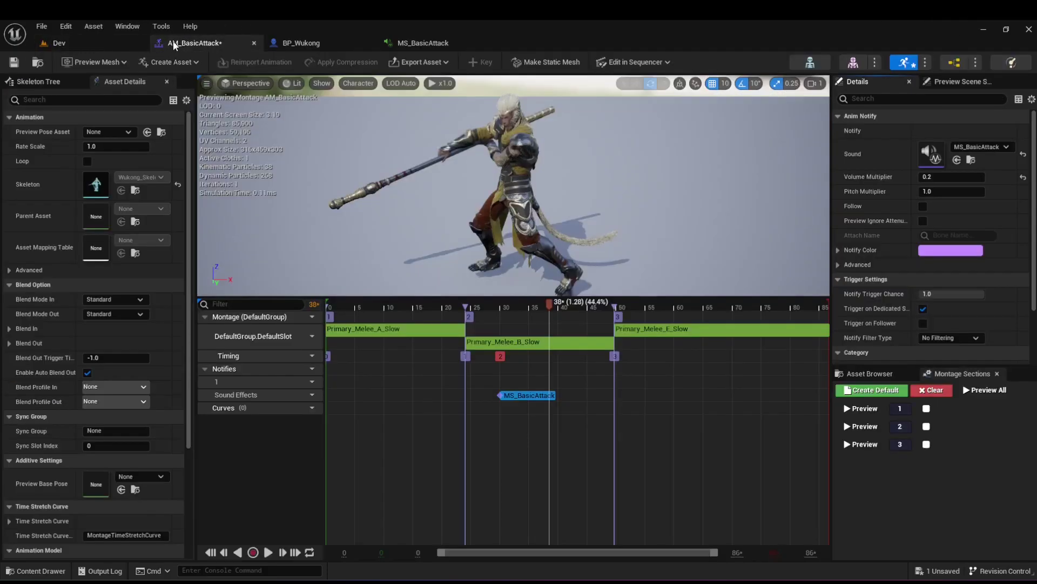
click(13, 63)
click(59, 43)
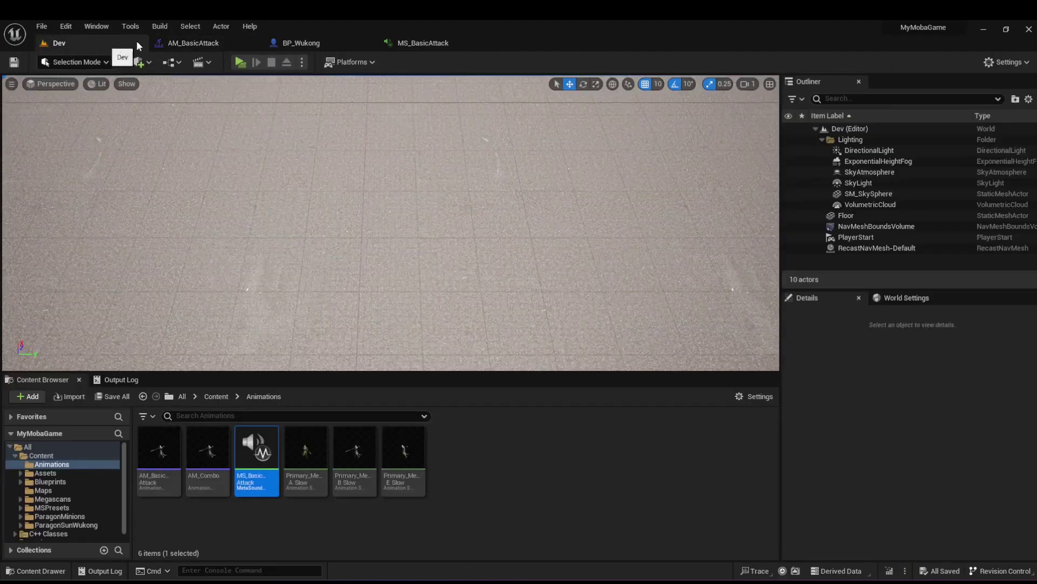
- Play the level, have Wukong basic-attack to hear the sound, stop, and reopen AM_BasicAttack
click(247, 66)
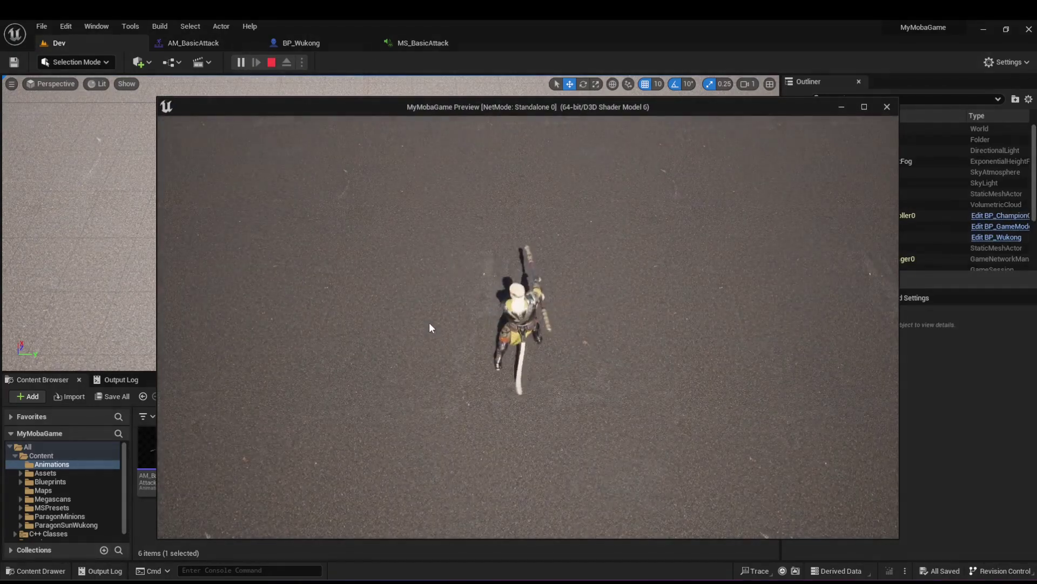
click(581, 307)
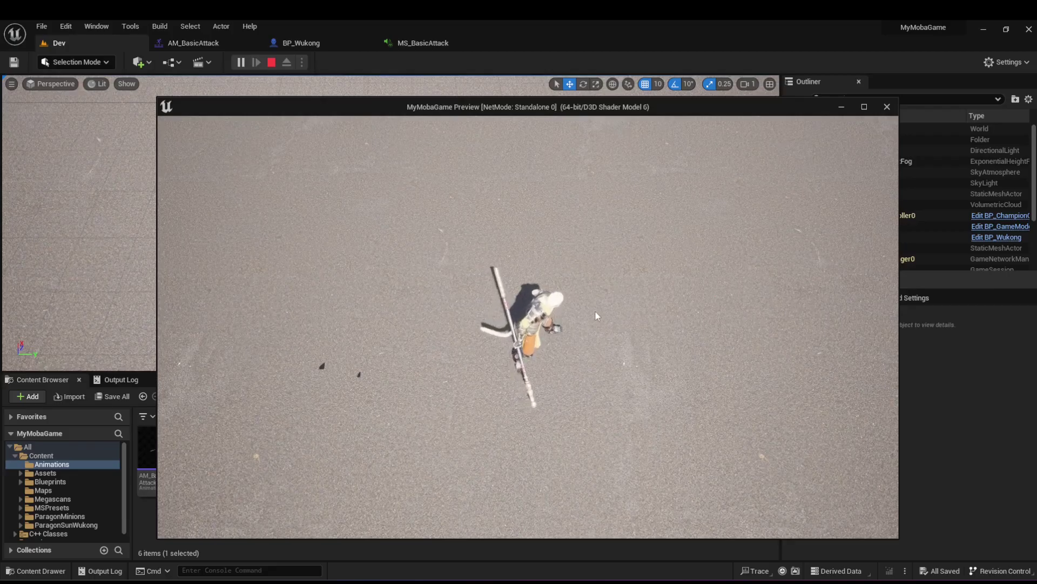
key(Escape)
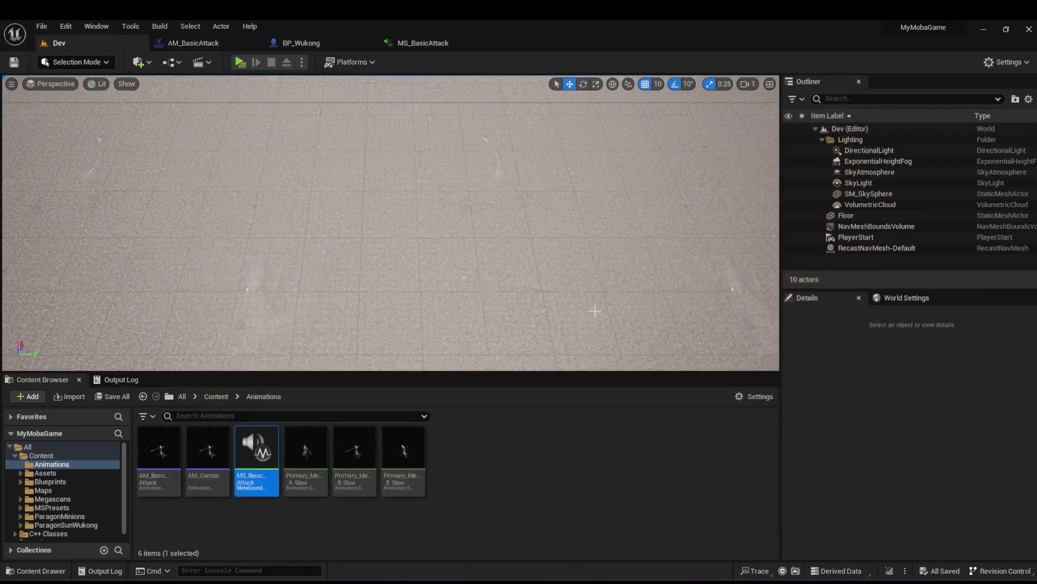
click(219, 46)
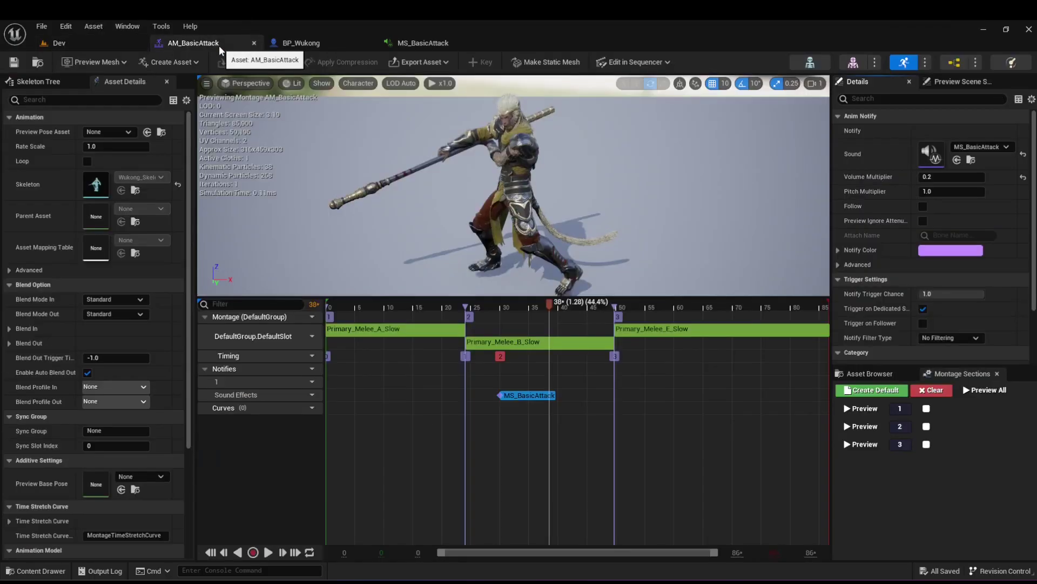